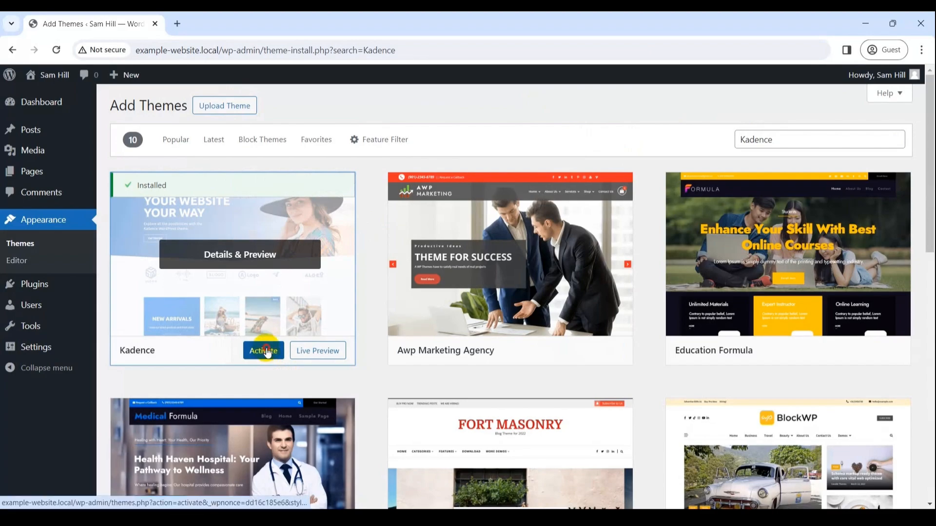
Activate the Kadence theme, and install and activate its AI Starter Templates
click(268, 357)
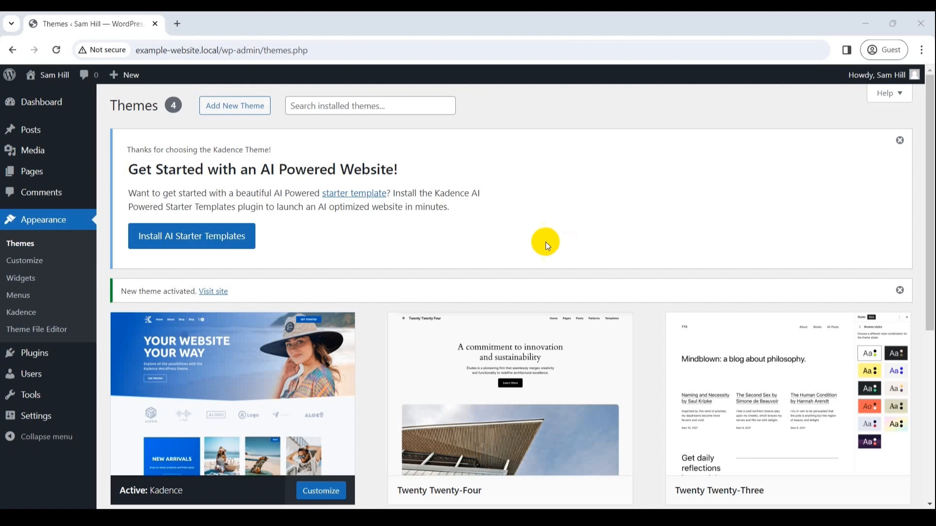
click(229, 236)
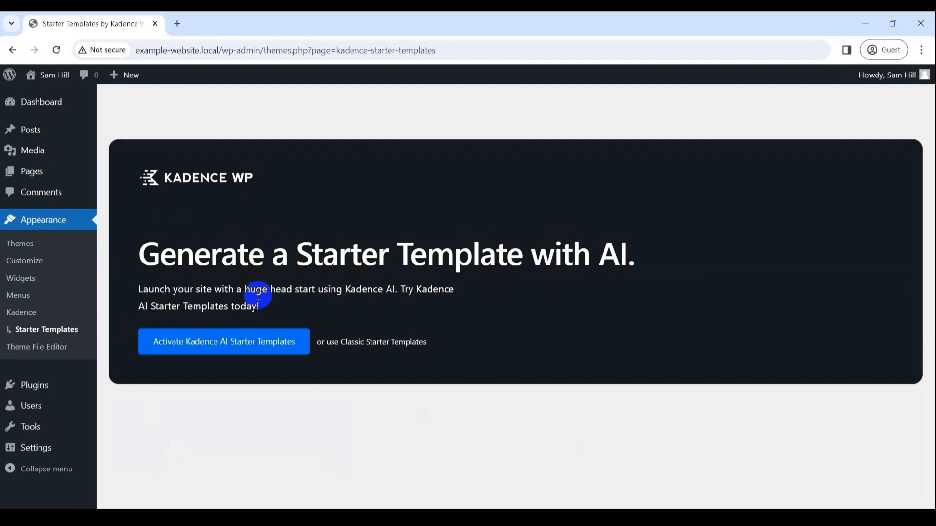
click(277, 344)
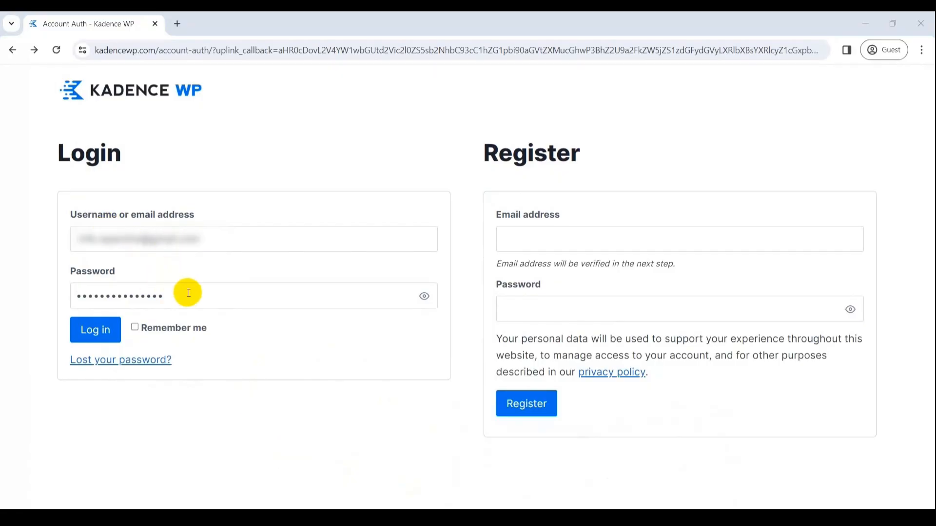
Log in to the Kadence account, connect example-website.local to it and continue to the Industry Information stage
click(97, 325)
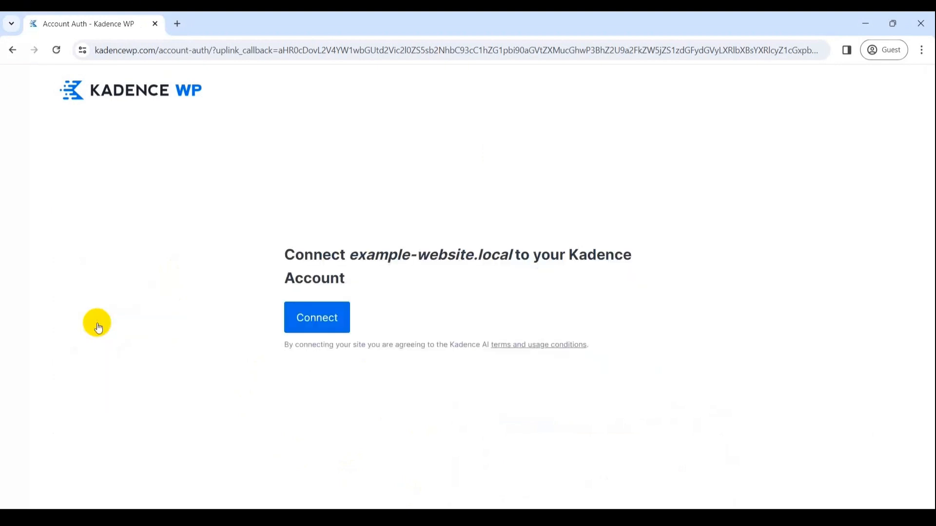
click(331, 319)
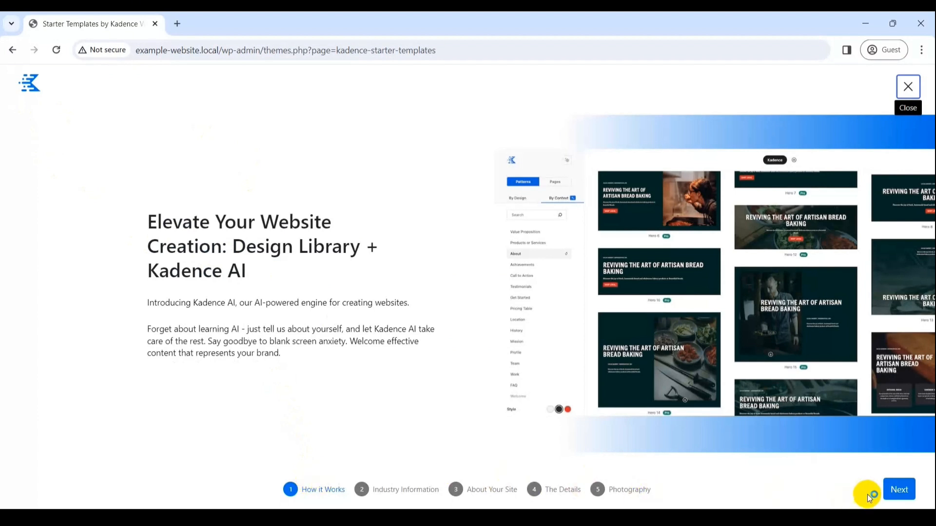
click(901, 492)
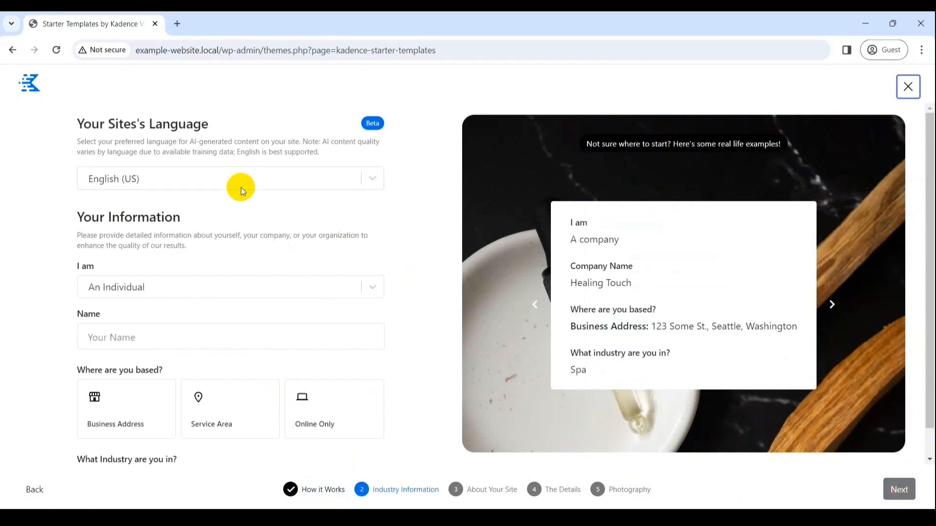
Choose English (US) as the site's language for AI-generated content
click(172, 180)
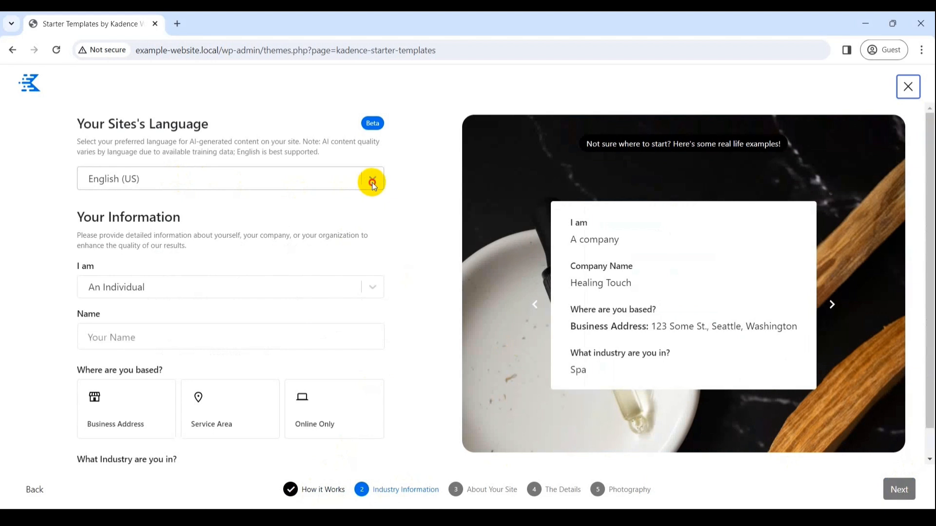
click(372, 182)
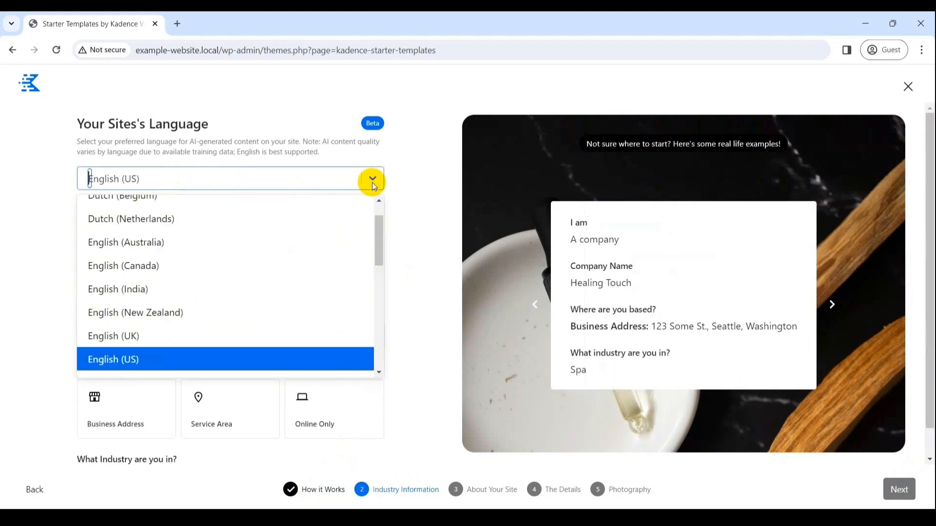
click(302, 359)
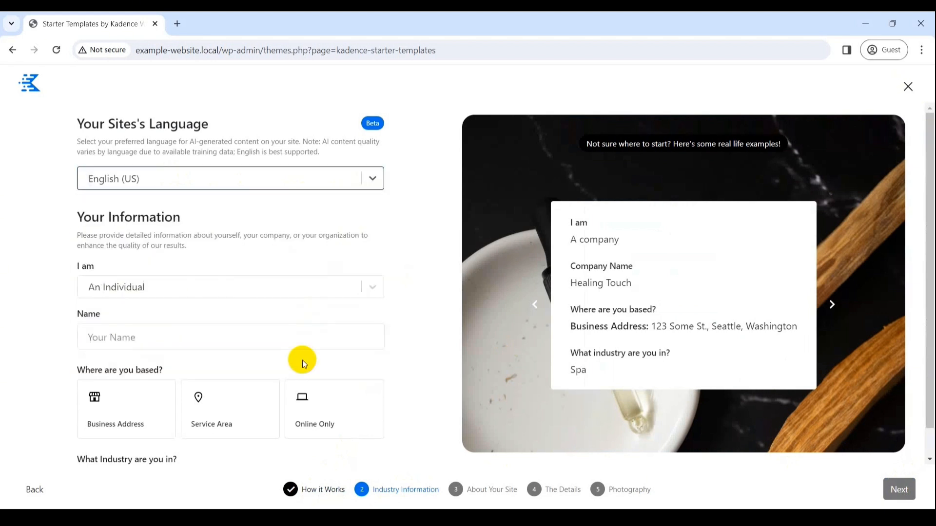
Identify the site owner as An Individual and enter the owner's full name
click(375, 287)
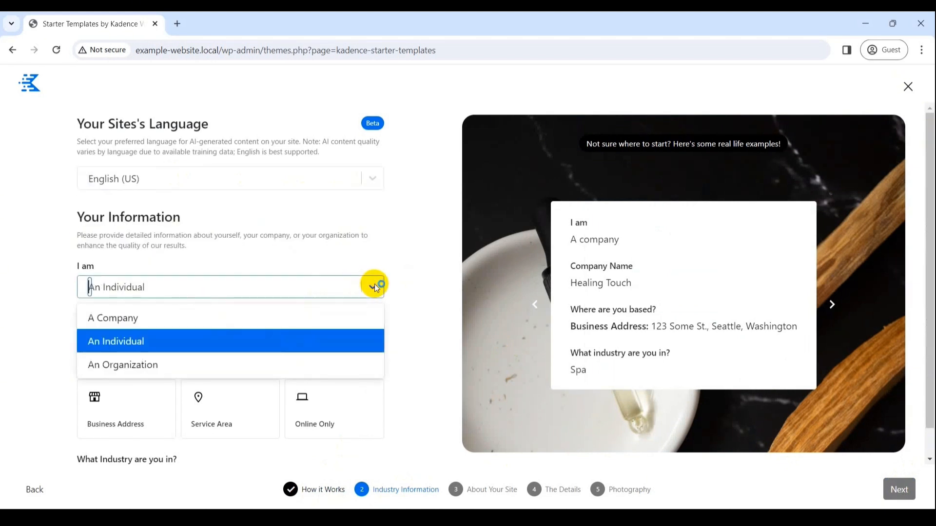
click(325, 346)
click(269, 336)
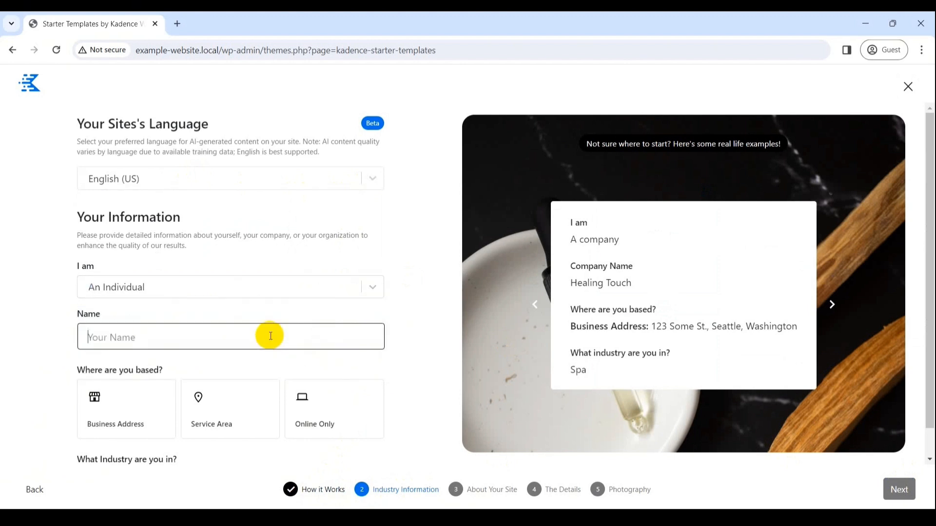
text(Sam Hill)
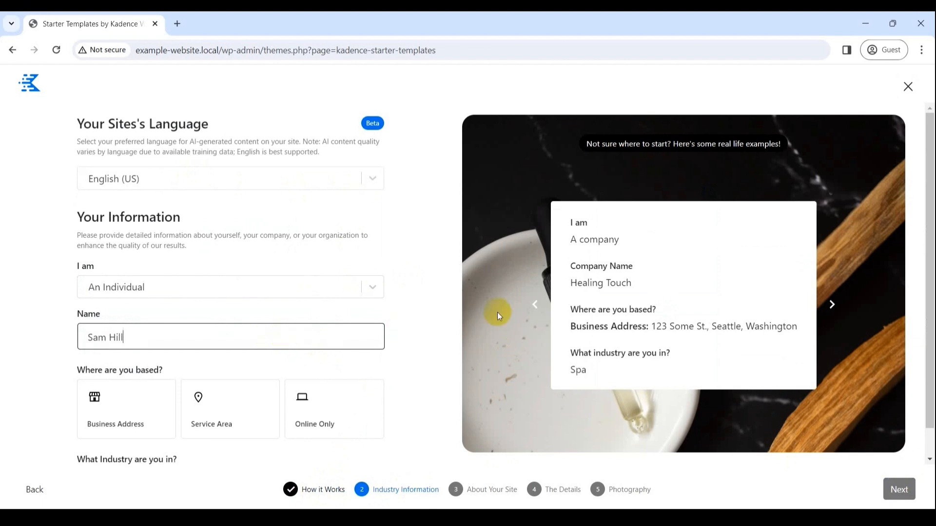
Set the business location to Online Only and the industry to Food Blog, and continue to About Your Site
drag(928, 277, 930, 357)
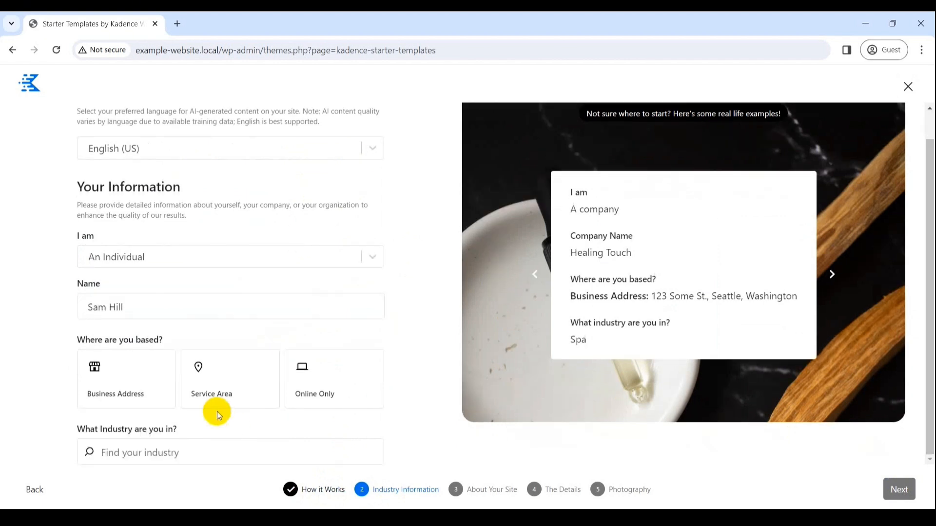
click(331, 392)
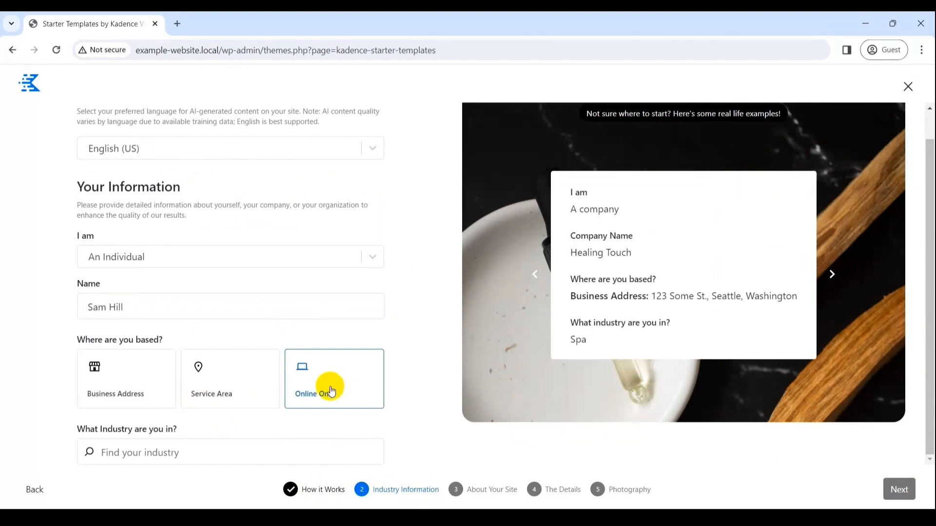
click(190, 452)
text(Foo)
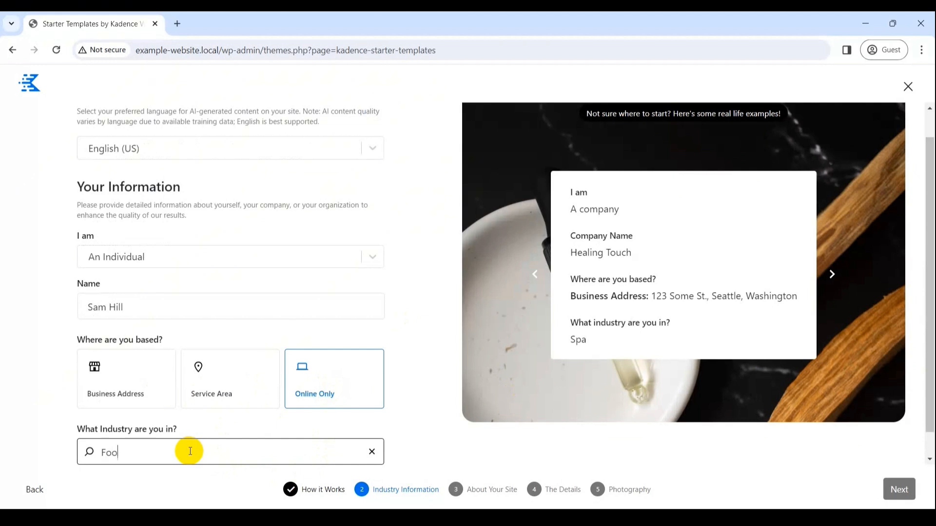
text(d)
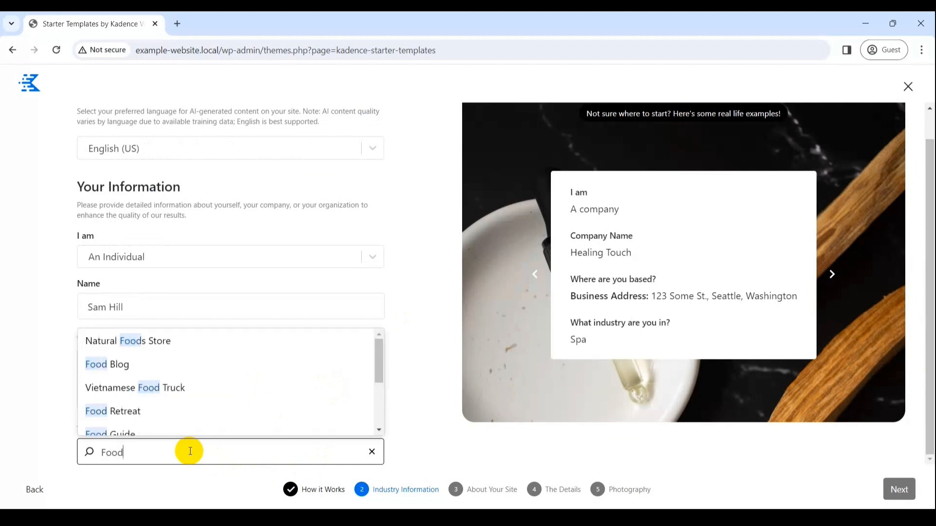
click(171, 367)
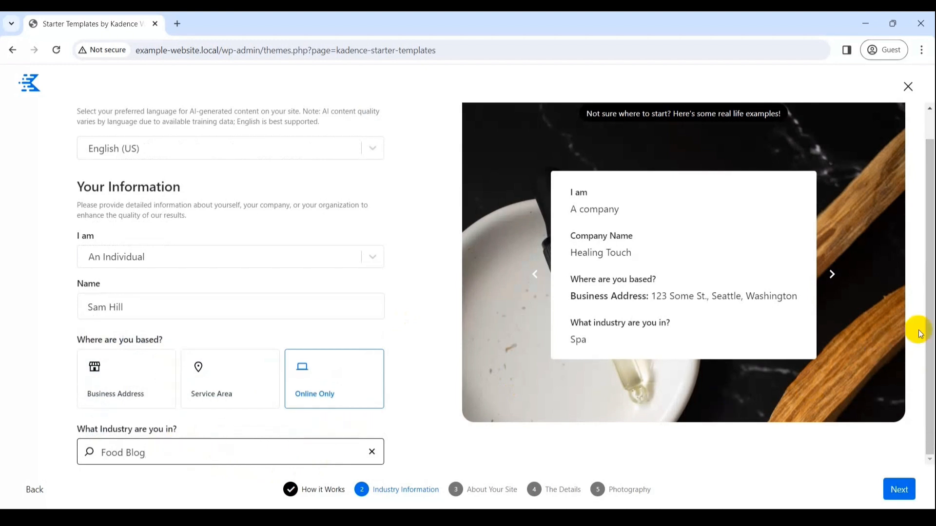
drag(929, 321, 928, 338)
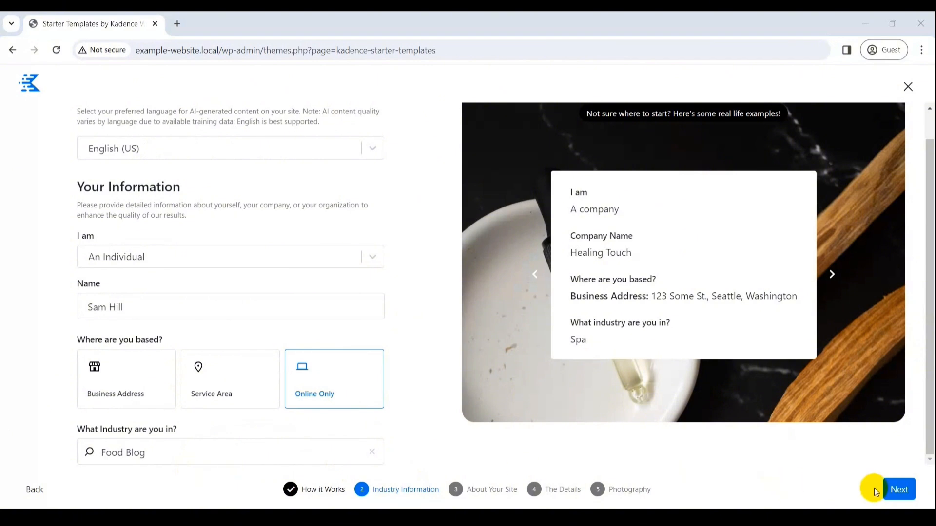
click(900, 494)
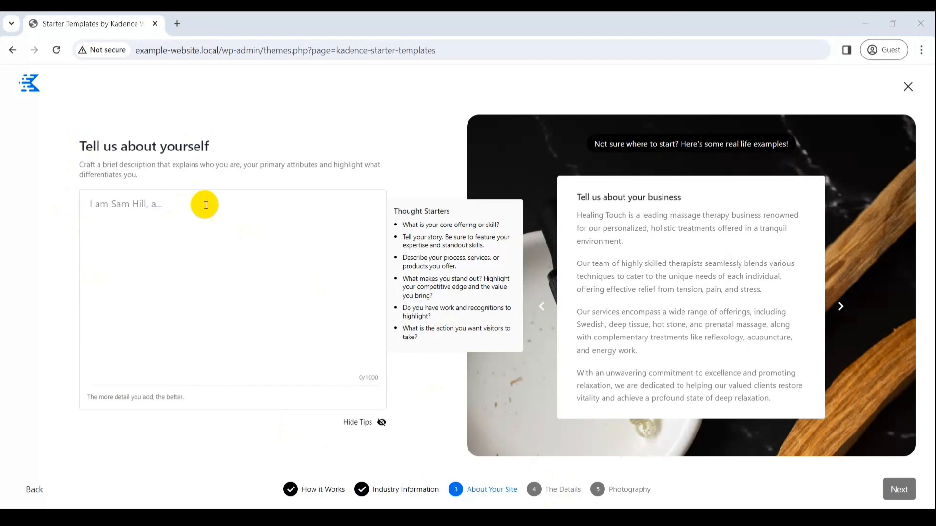
Write a self-description as a food enthusiast and recipe explorer, improve it with AI, and continue with the improved copy
click(157, 204)
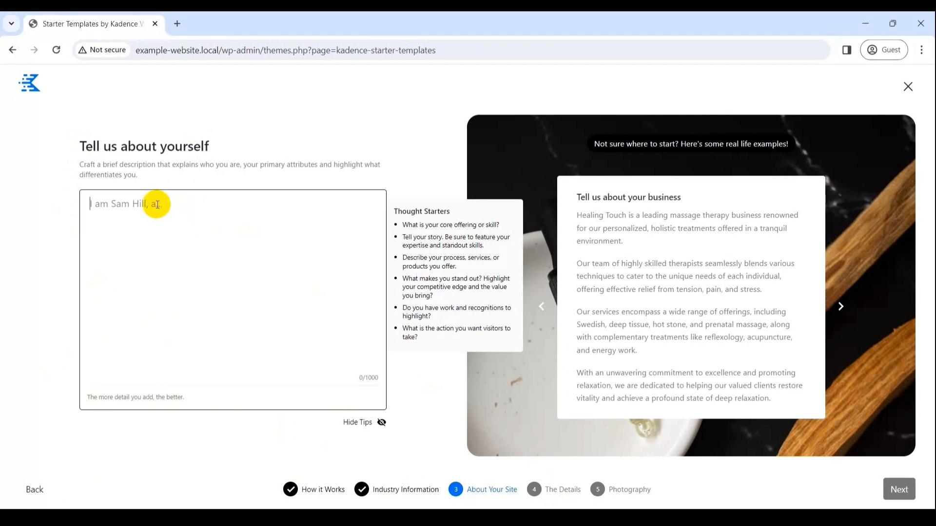
text(🍴 Welcome to Sam's Kitchen Chronicles! 📸\n\nHey, I'm Sam Hill, your food enthusiast and recipe explorer. Join me on a delicious adventure as we uncover mouthwatering recipes and culinary inspirations. From kitchen experiments to savory sensations, let's dive into the world of flavors together. Stay tuned for tasty treats and culinary delights!)
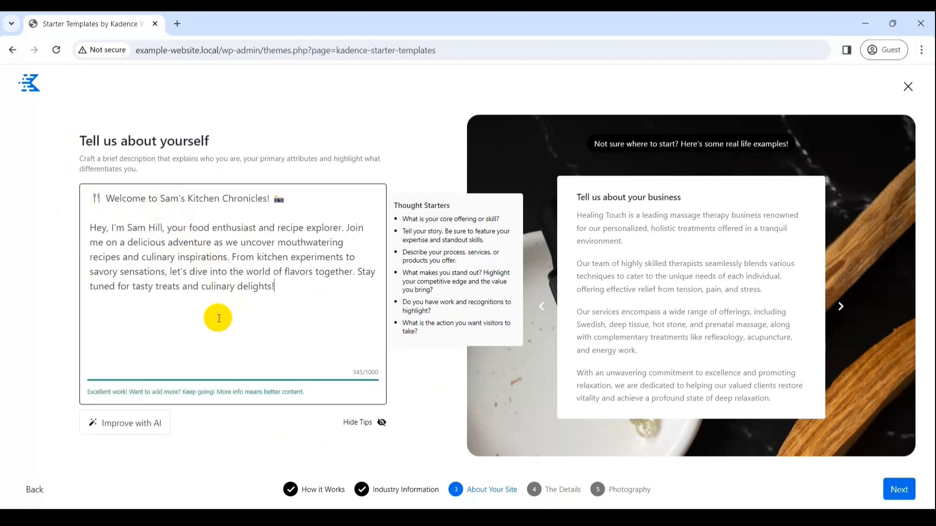
click(132, 424)
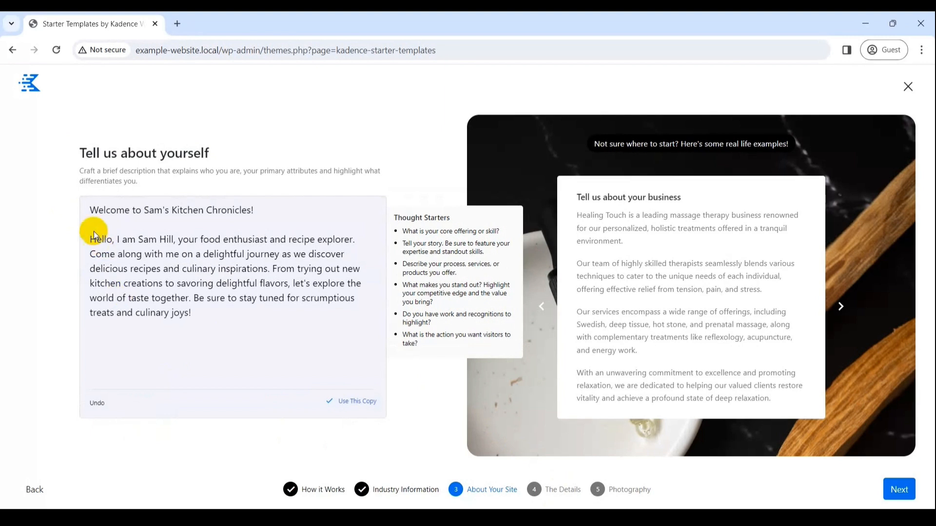
click(345, 401)
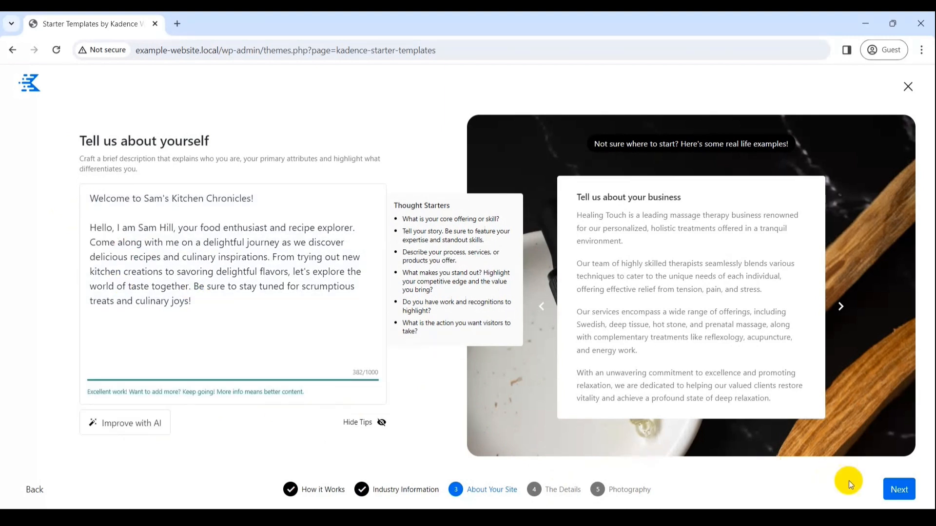
click(893, 494)
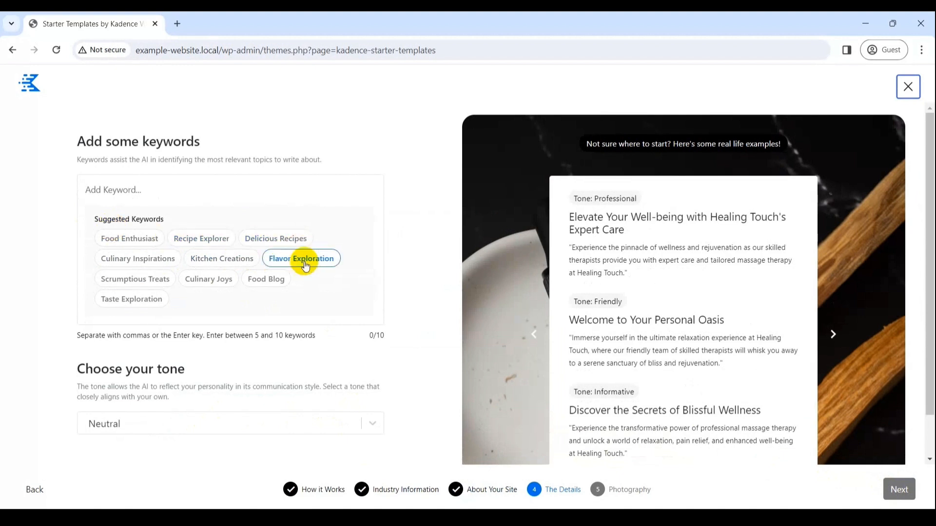
Add the suggested keywords Food Blog, Recipe Explorer, Culinary Inspirations, Food Enthusiast and Kitchen Creations
click(267, 277)
click(219, 249)
click(283, 249)
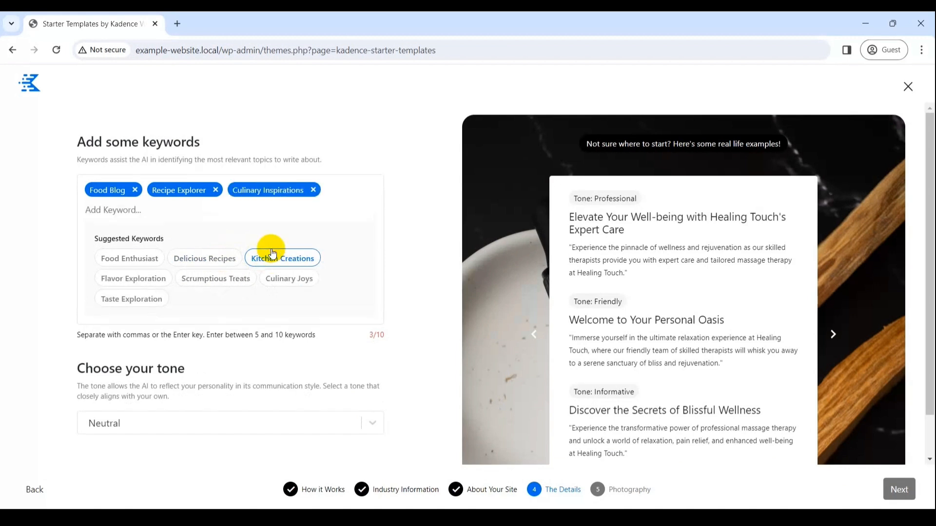
click(150, 258)
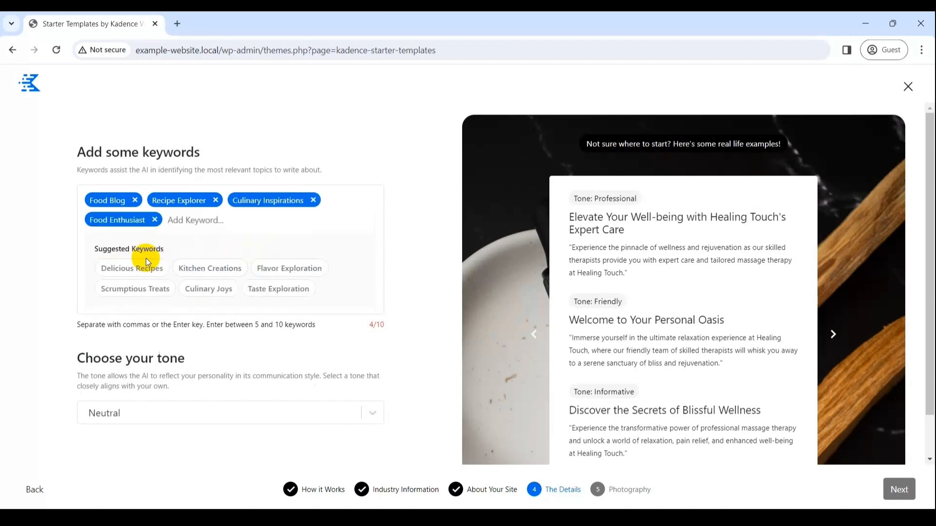
click(210, 267)
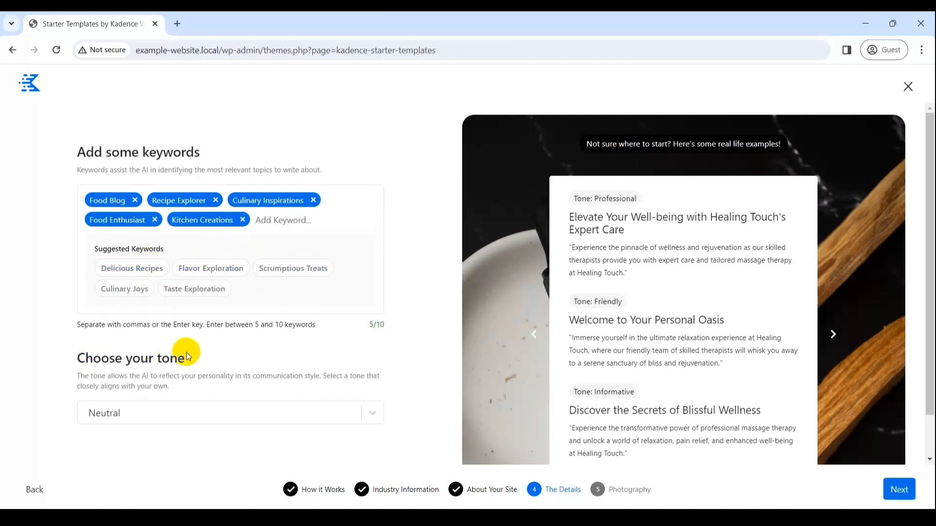
Set the writing tone to Friendly and go on to the image collections of the Photography stage
click(372, 412)
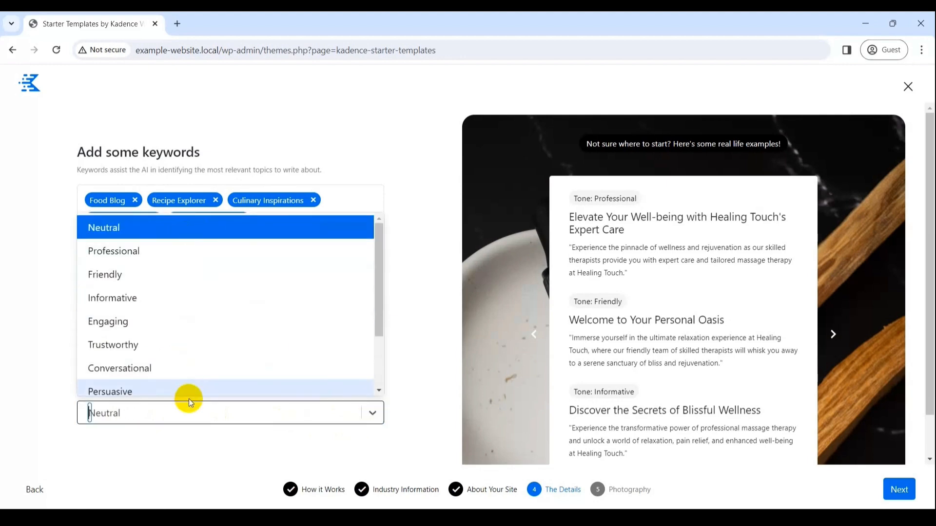
click(175, 272)
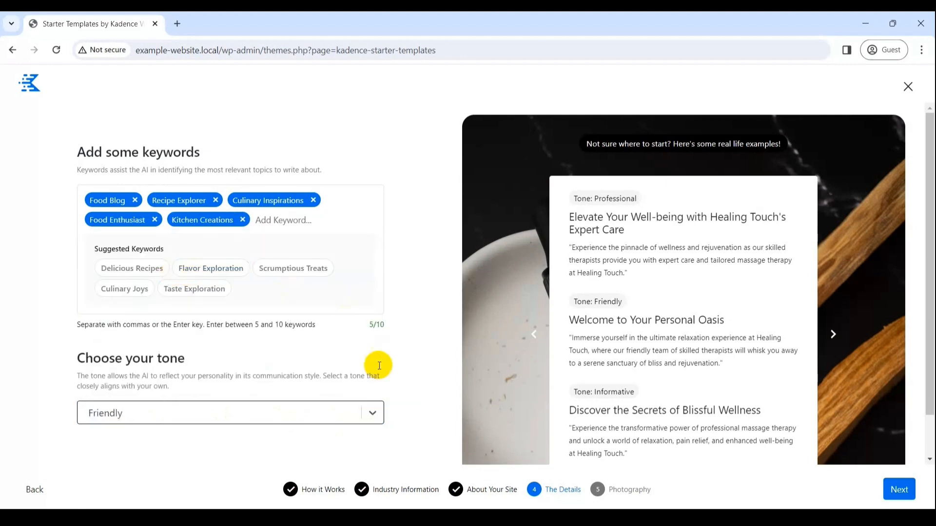
click(899, 489)
drag(929, 235, 925, 313)
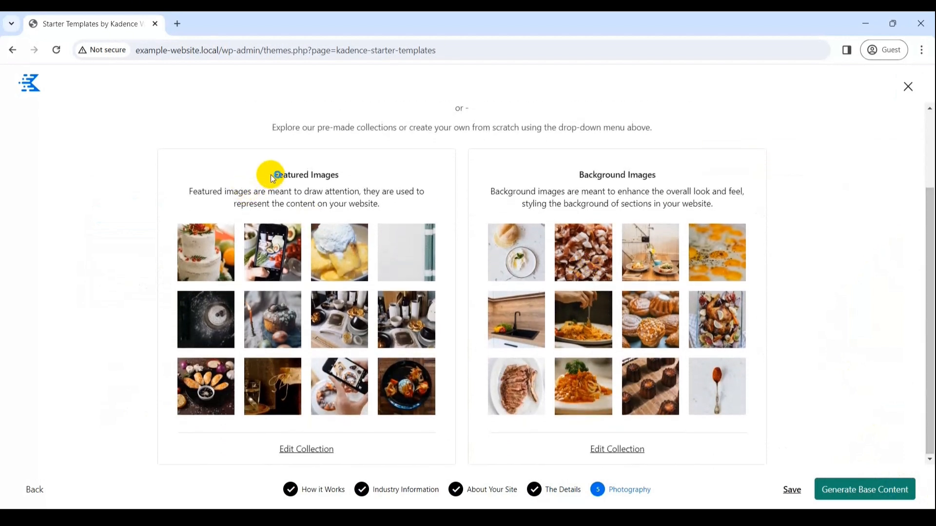
drag(271, 174, 350, 177)
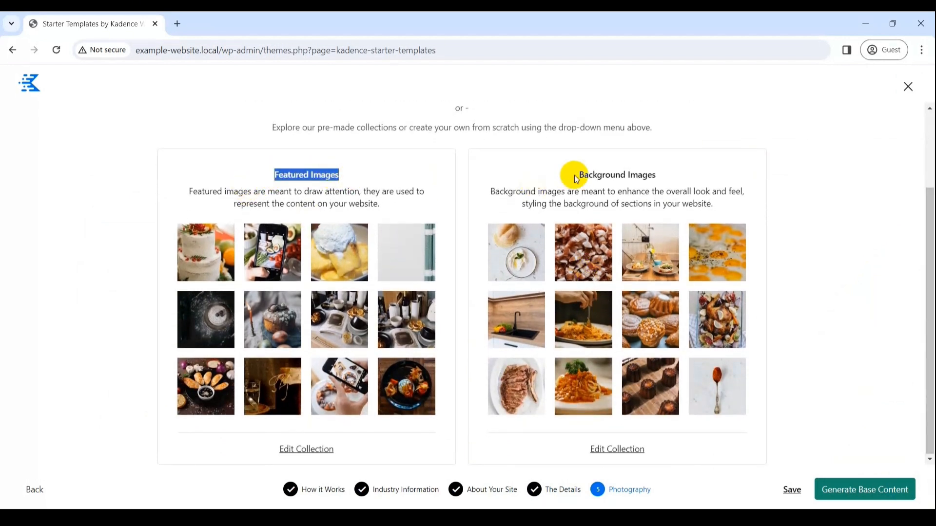
drag(575, 175, 672, 178)
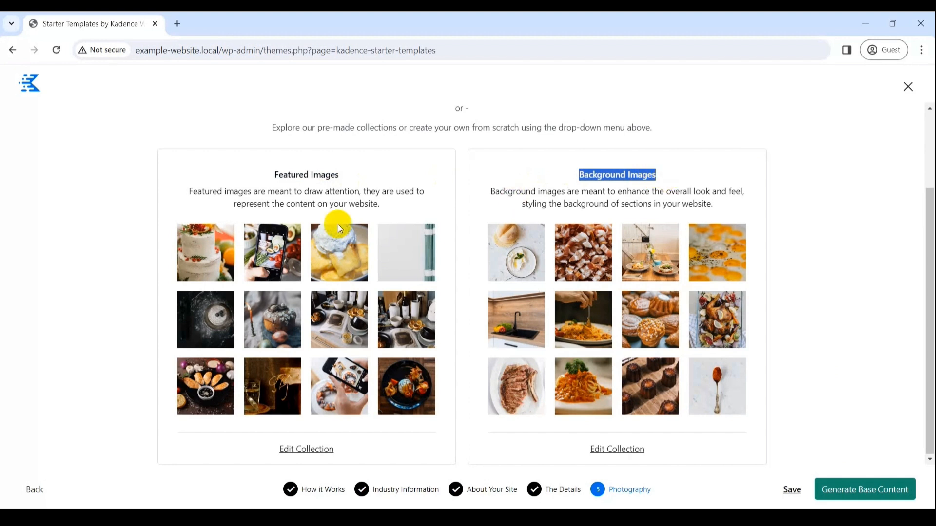
click(488, 176)
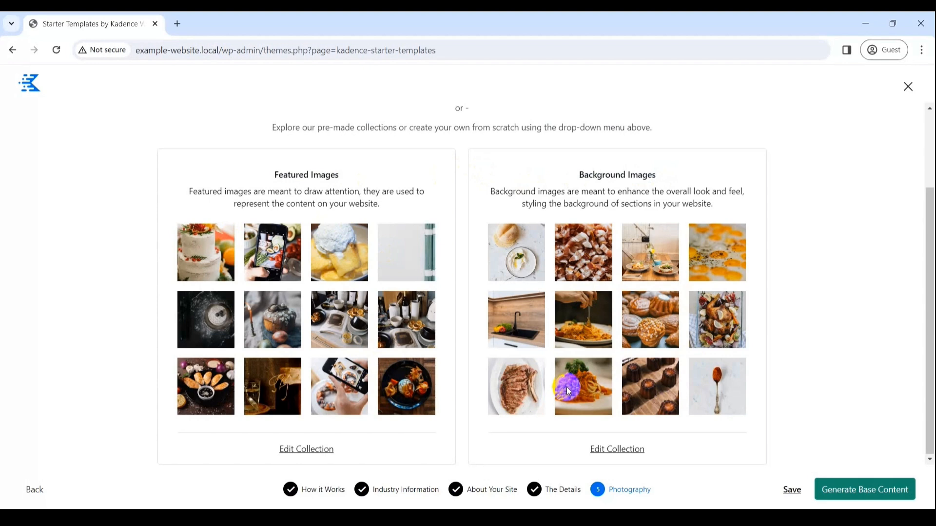
Remove the plain blank wall photo from the Featured Images collection, update the collection, and generate the base content
click(318, 449)
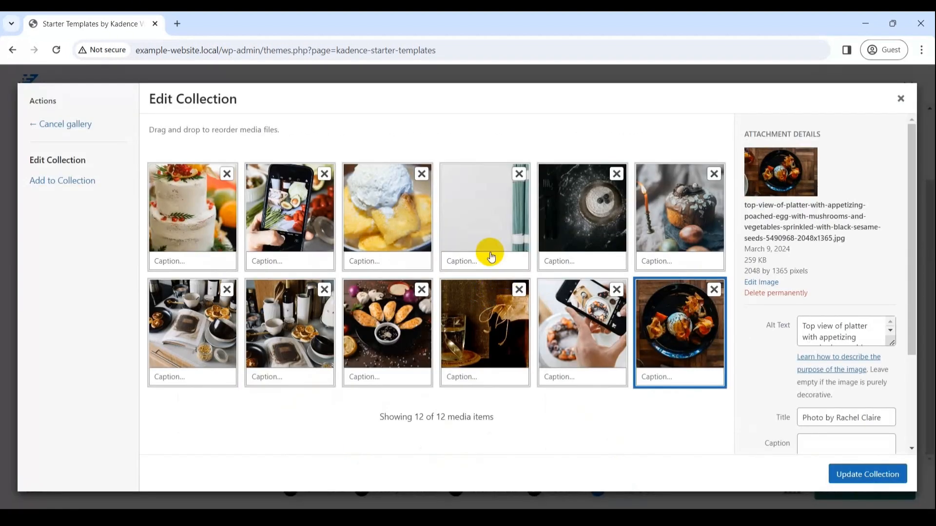
click(519, 174)
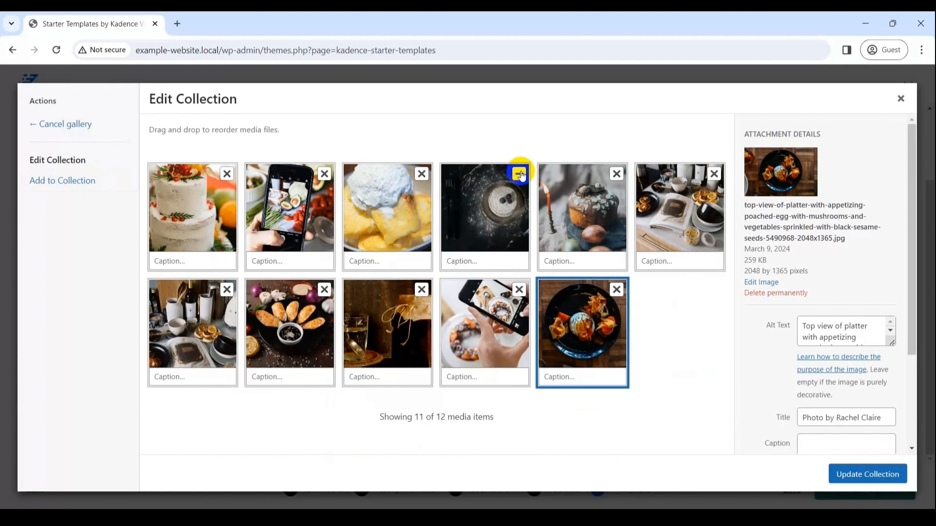
click(858, 475)
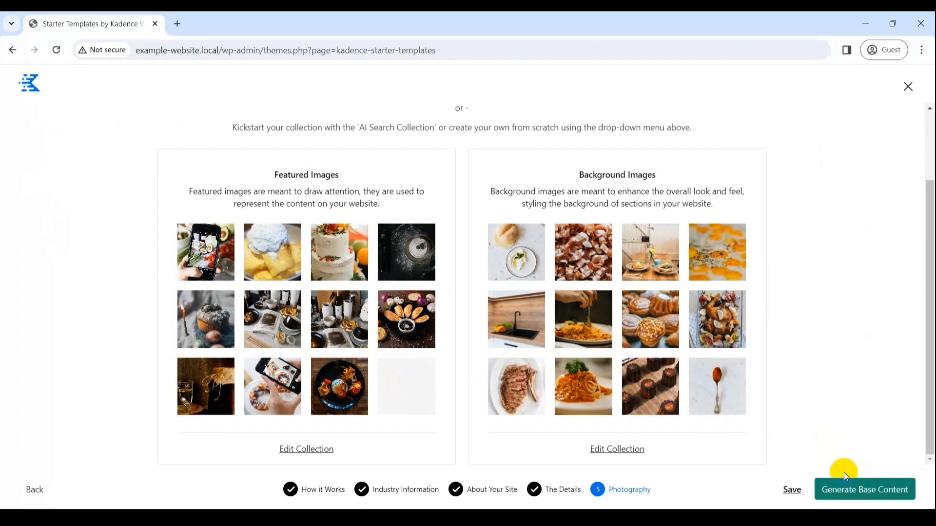
click(846, 490)
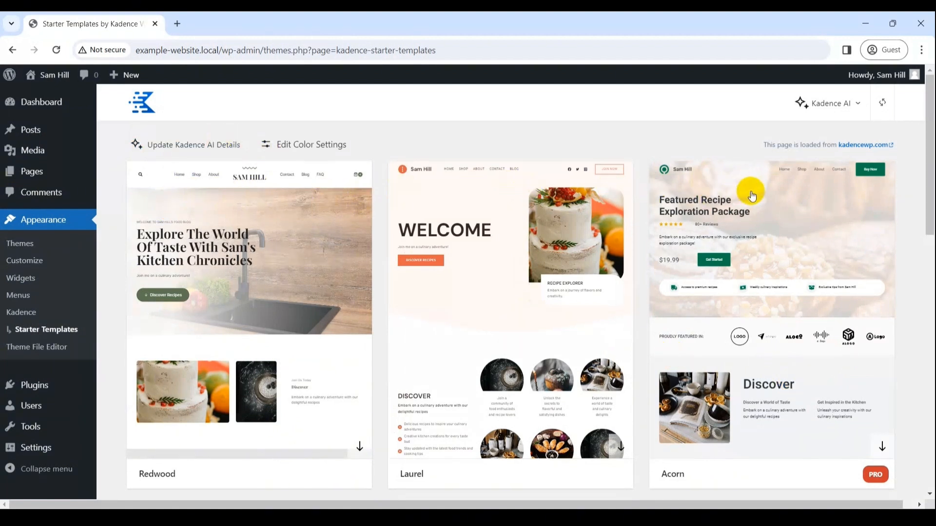
Browse the generated starter templates and open the Redwood template for styling
mouse_move(931, 168)
mouse_down()
mouse_move(930, 455)
mouse_move(931, 163)
mouse_up()
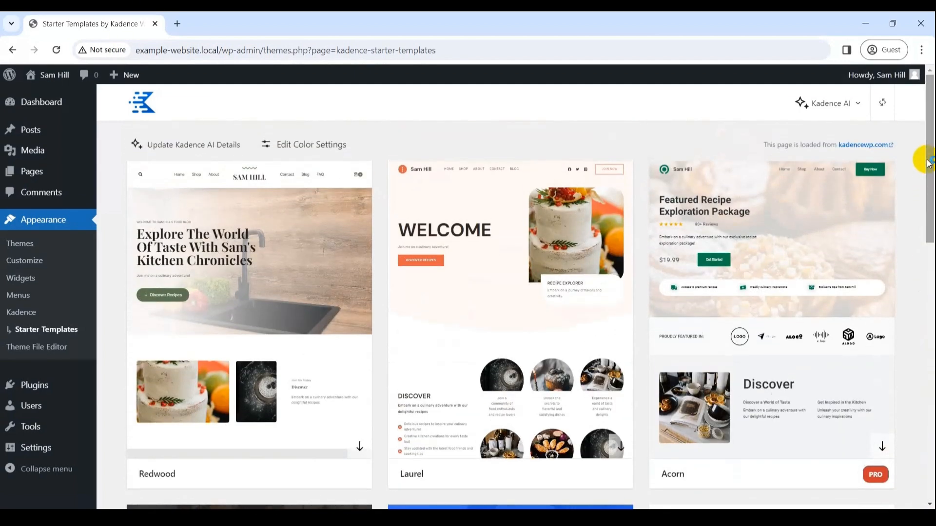
click(360, 443)
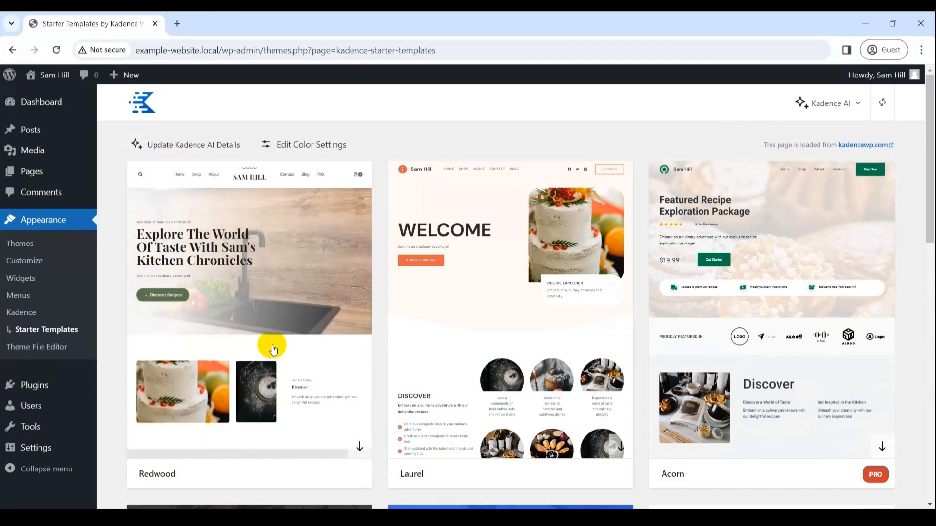
click(271, 345)
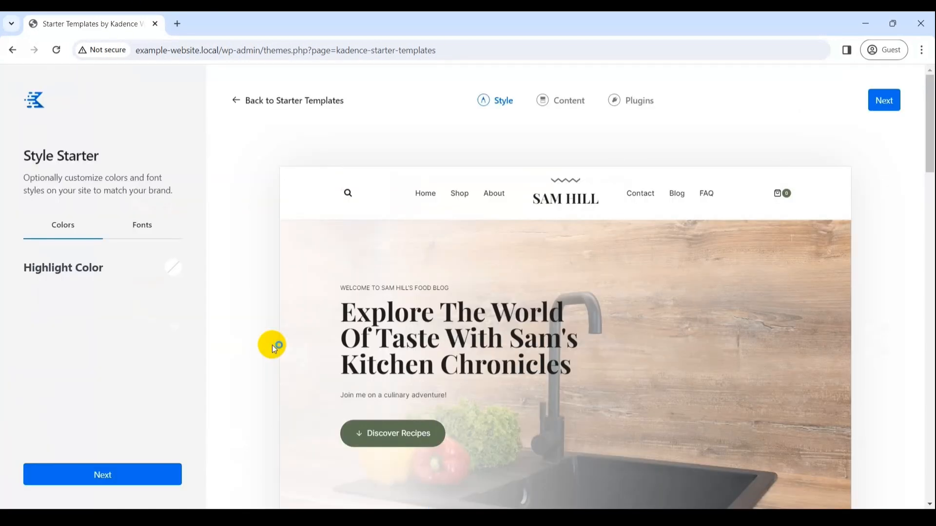
Style the template with highlight color CA9A8F, background saturation 2 and the font pair Josefin Sans & Lato
click(173, 268)
click(215, 103)
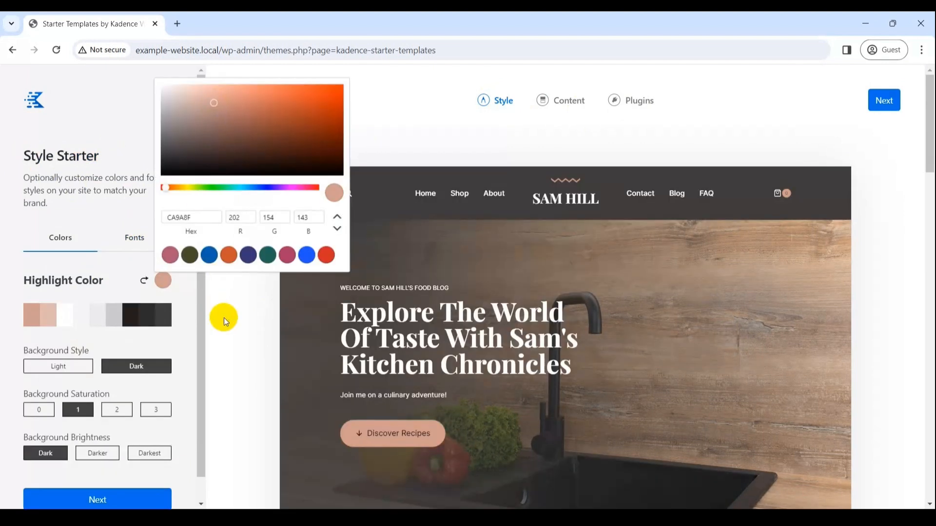
click(117, 410)
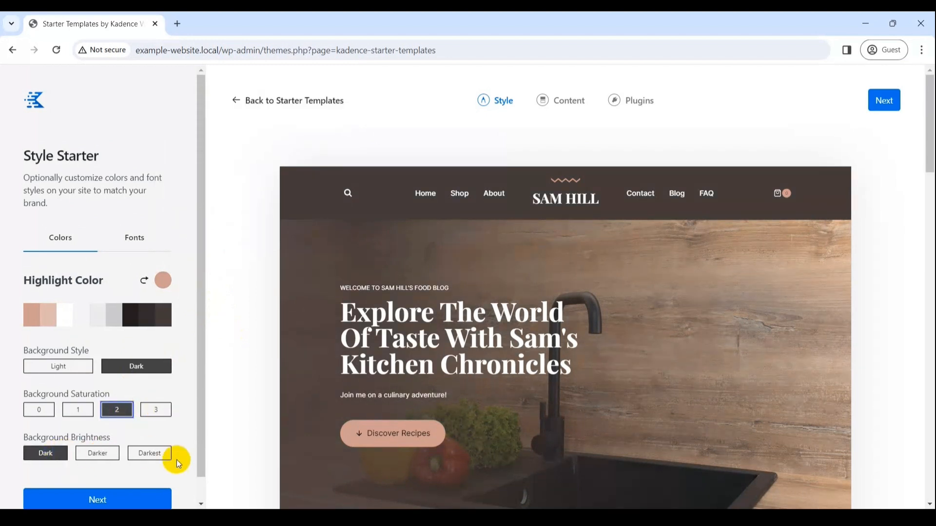
click(138, 237)
click(103, 404)
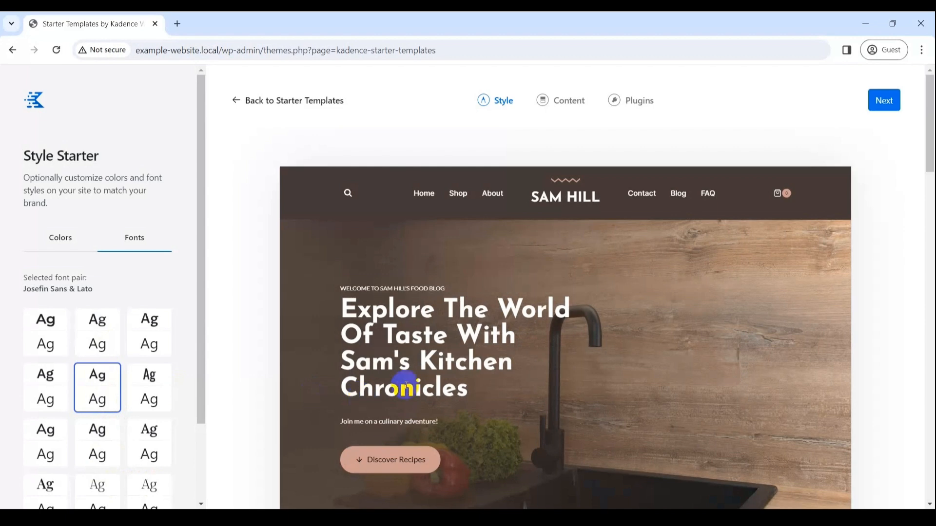
Import the template with its Home, About, Contact and FAQ pages and the required plugins, and open the finished site
click(566, 100)
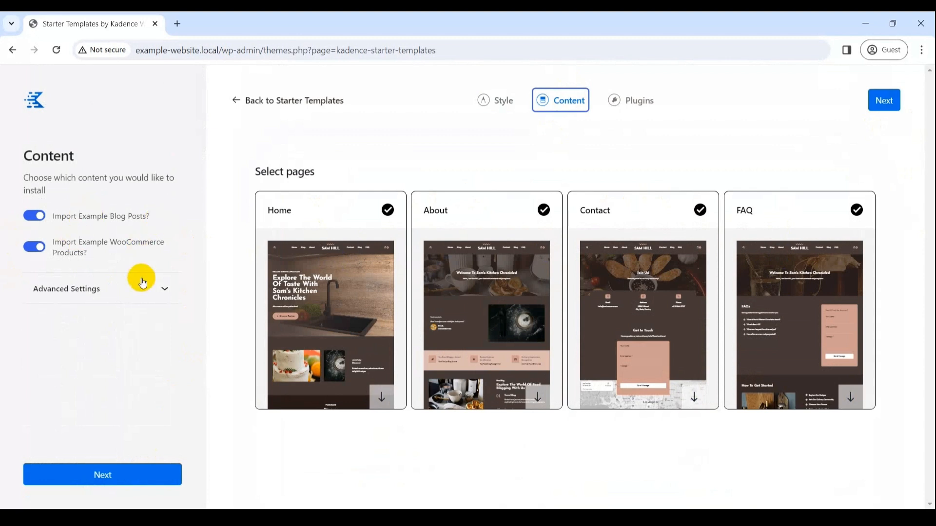
click(162, 288)
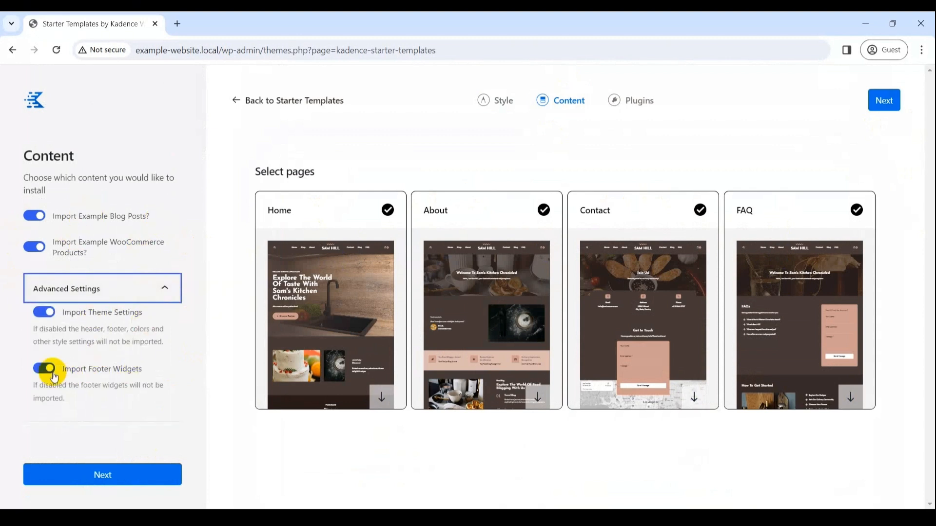
click(613, 101)
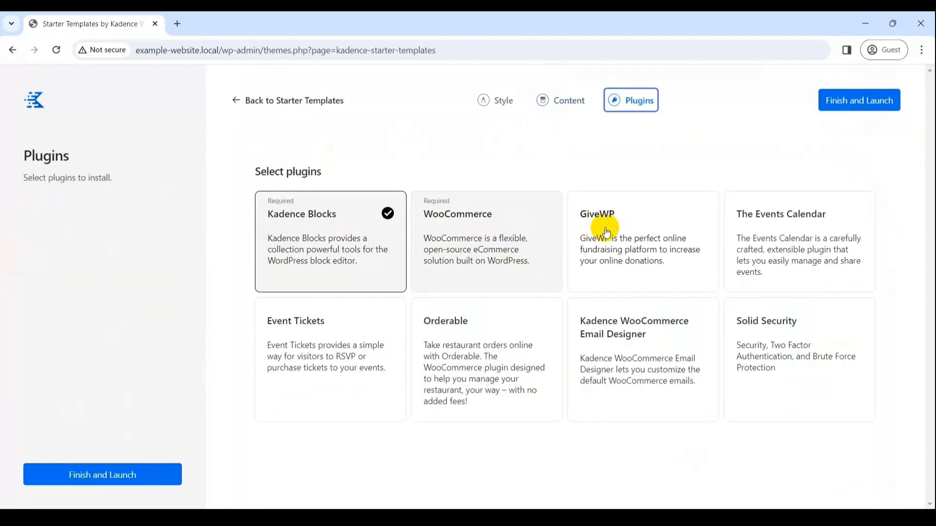
click(880, 100)
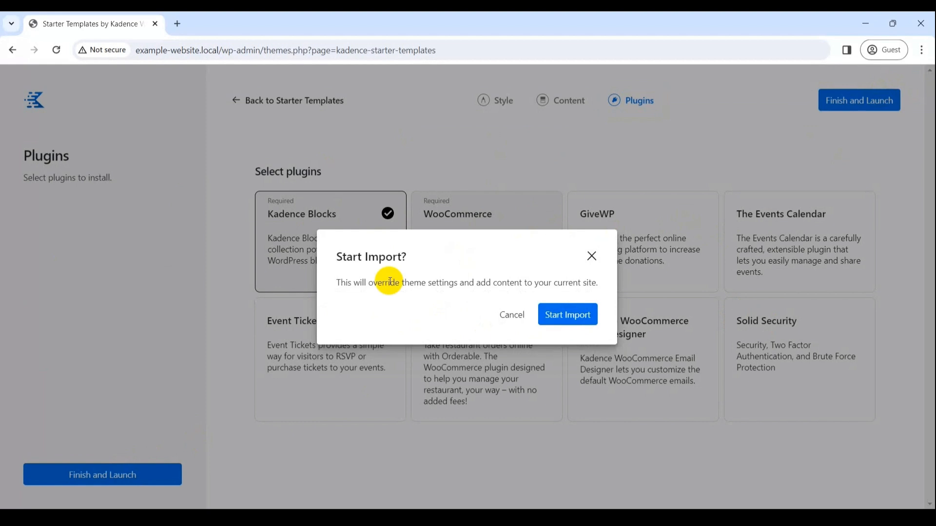
click(564, 324)
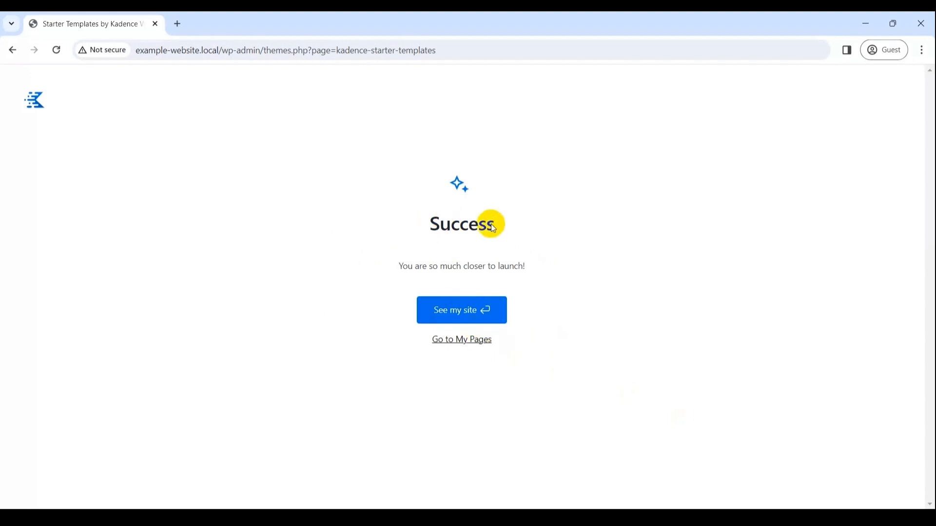
click(476, 318)
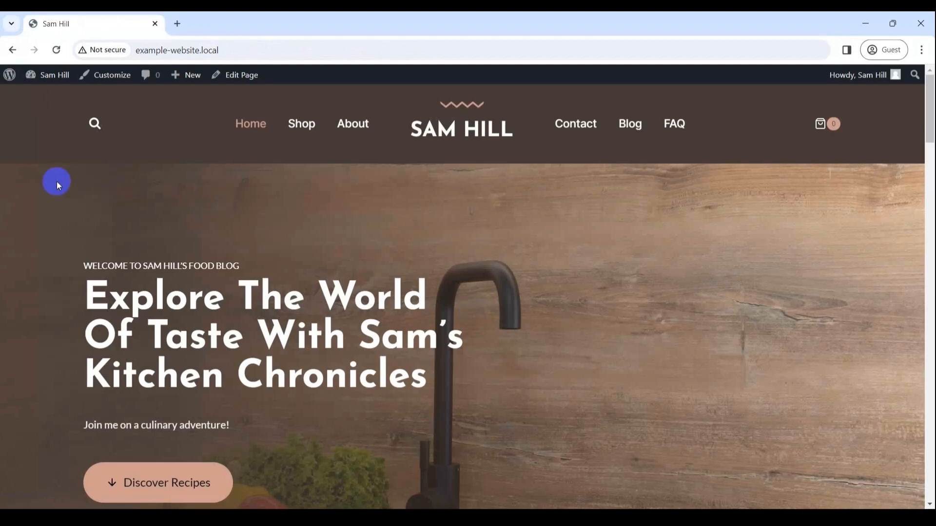
Open the home page for editing and replace the hero tagline with the AI-simplified copy "Join me for a food adventure!"
click(242, 77)
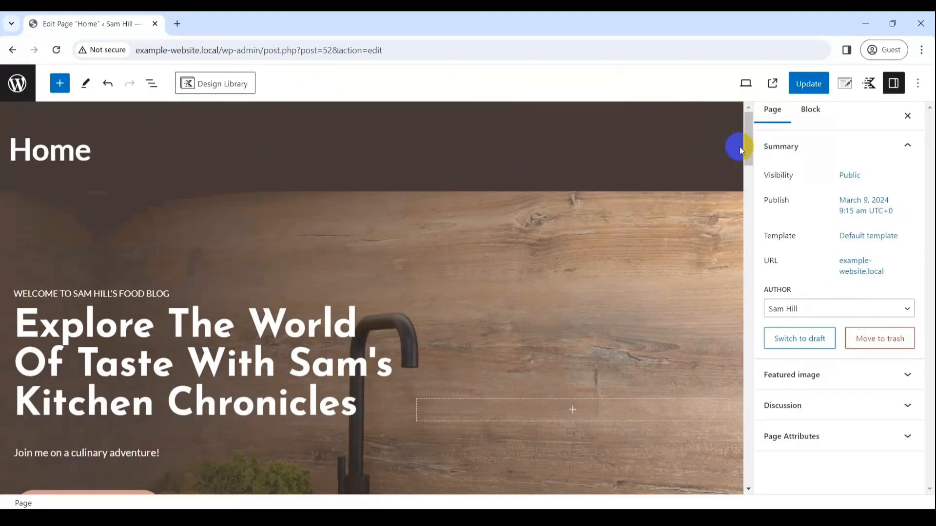
mouse_move(748, 147)
mouse_down()
mouse_move(746, 175)
mouse_move(744, 157)
mouse_up()
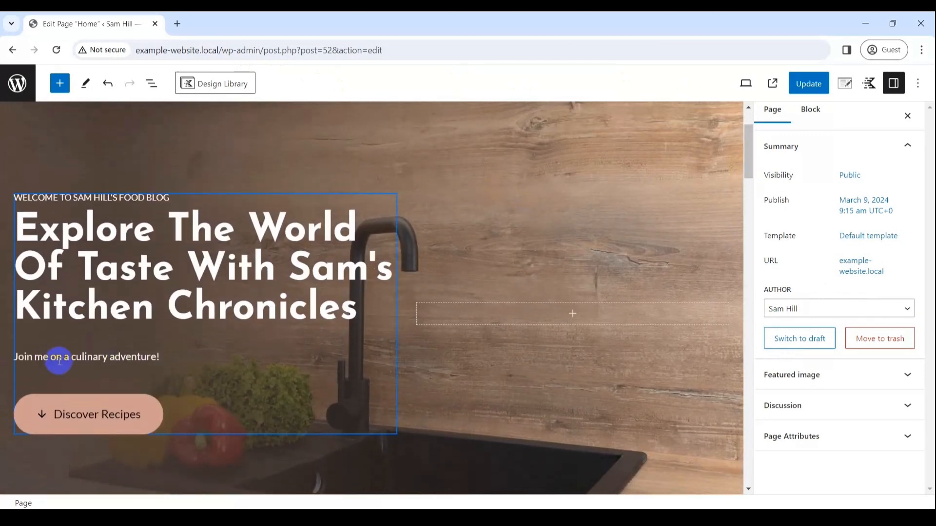
click(157, 358)
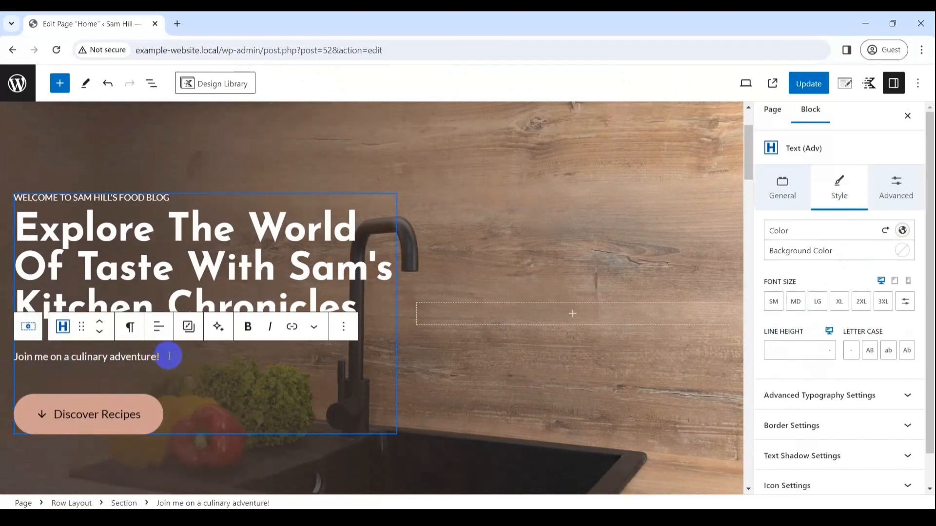
click(219, 329)
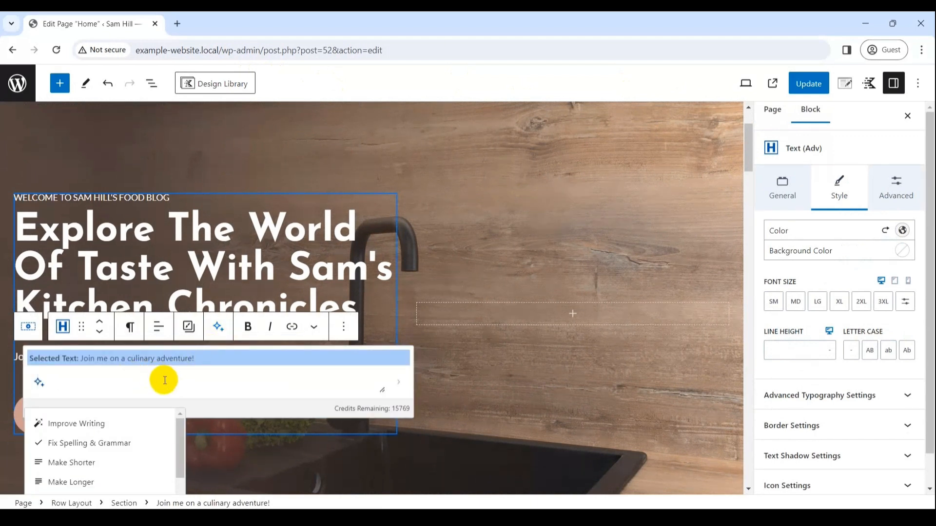
mouse_move(179, 432)
mouse_down()
mouse_move(179, 450)
mouse_move(185, 429)
mouse_up()
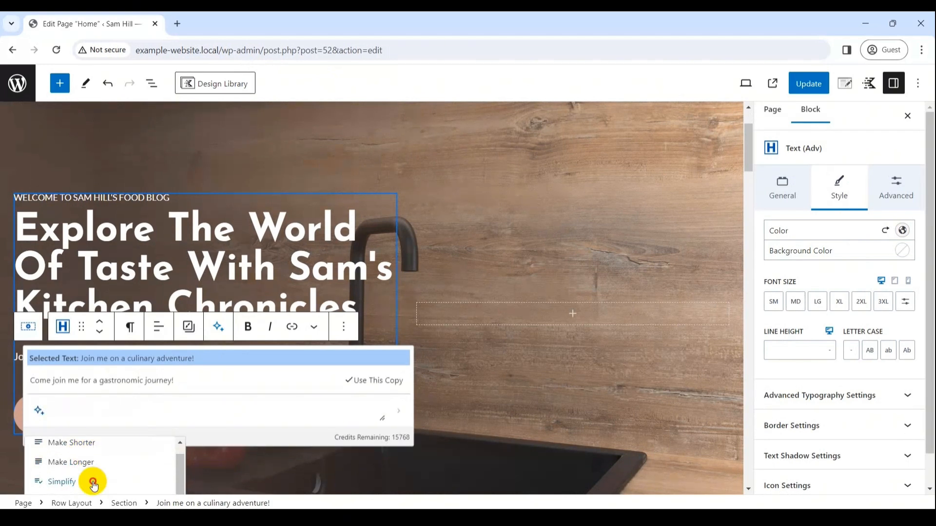
click(92, 481)
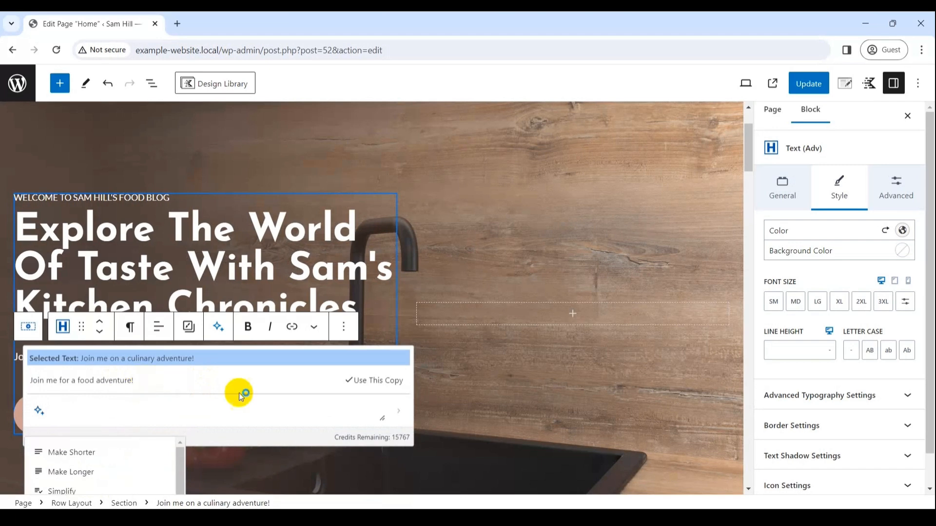
click(385, 379)
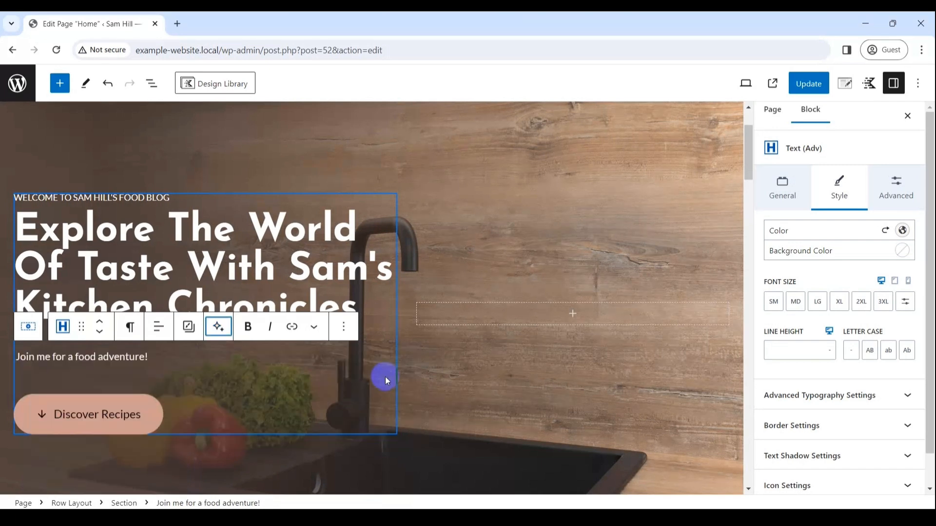
Give the hero heading the H4 tag, a maximum width of 1250 px and left text alignment
click(346, 336)
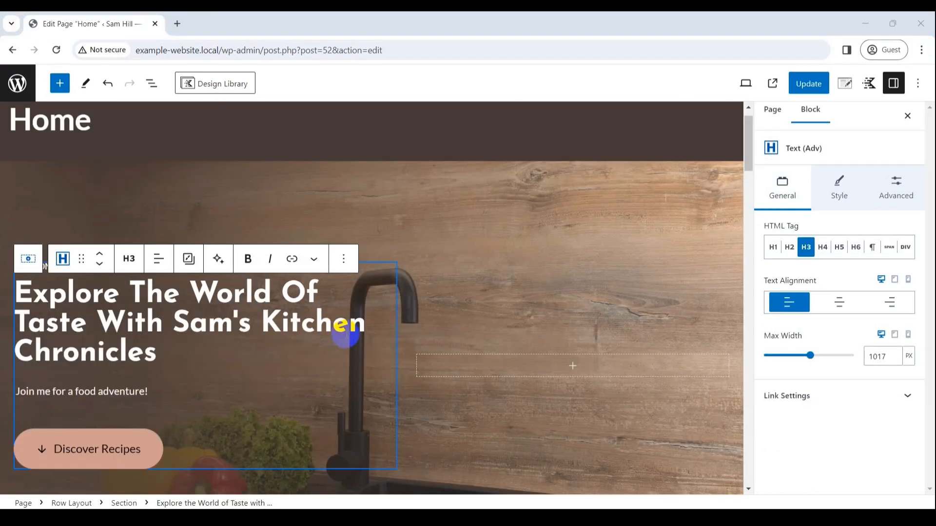
click(789, 247)
click(823, 247)
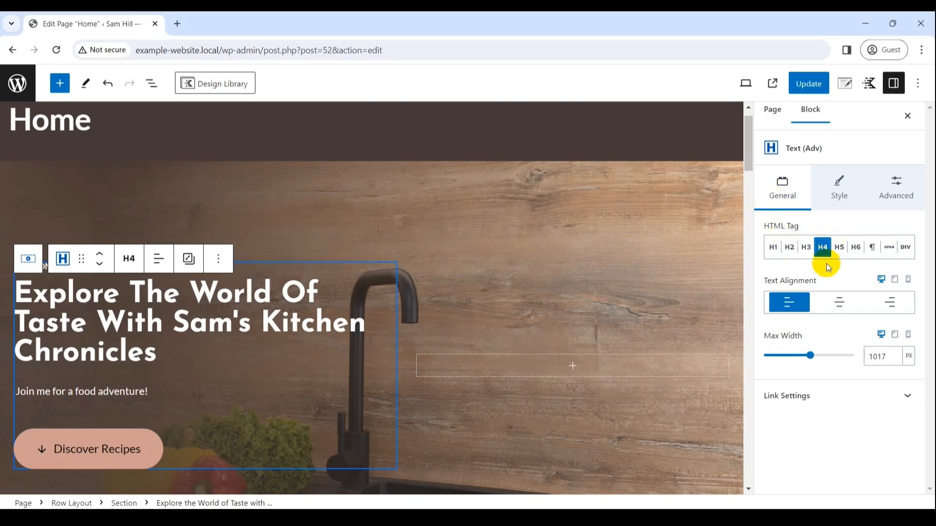
click(838, 304)
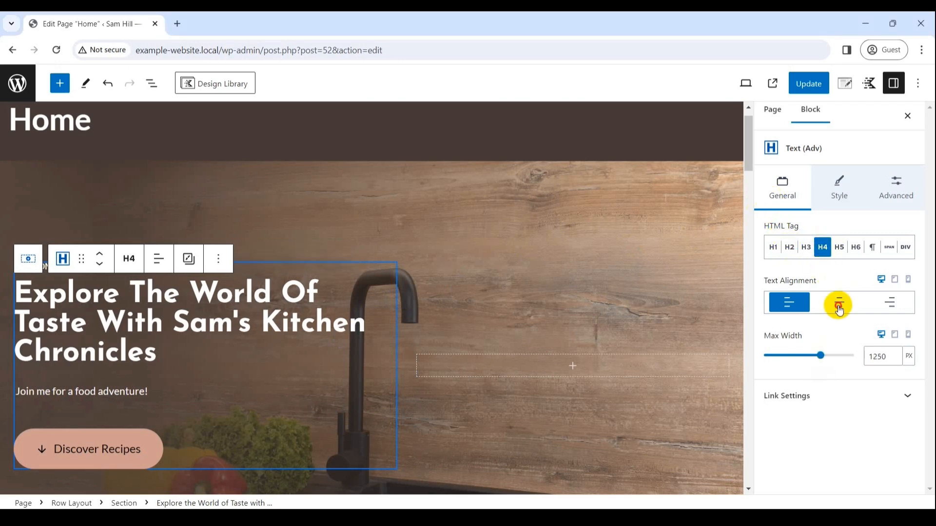
click(792, 304)
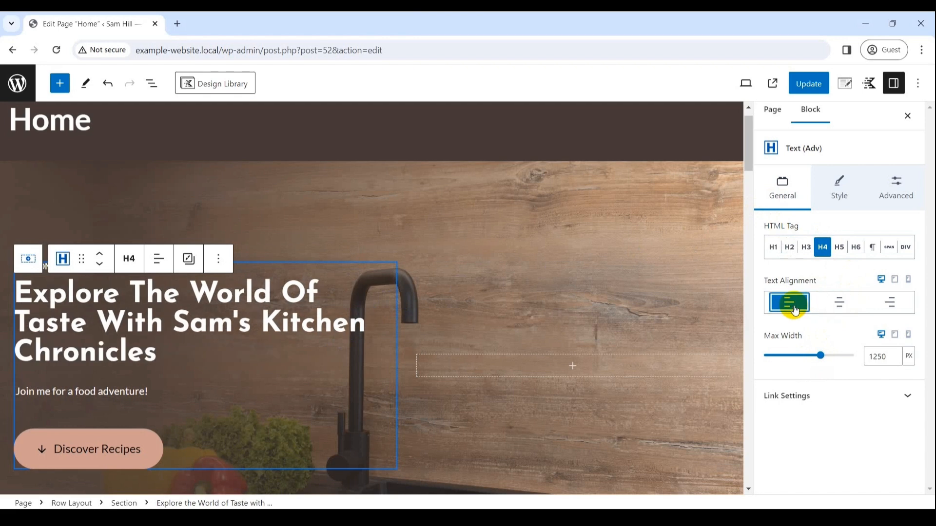
Set the hero heading's font size to LG and its line height to 1.5
click(841, 194)
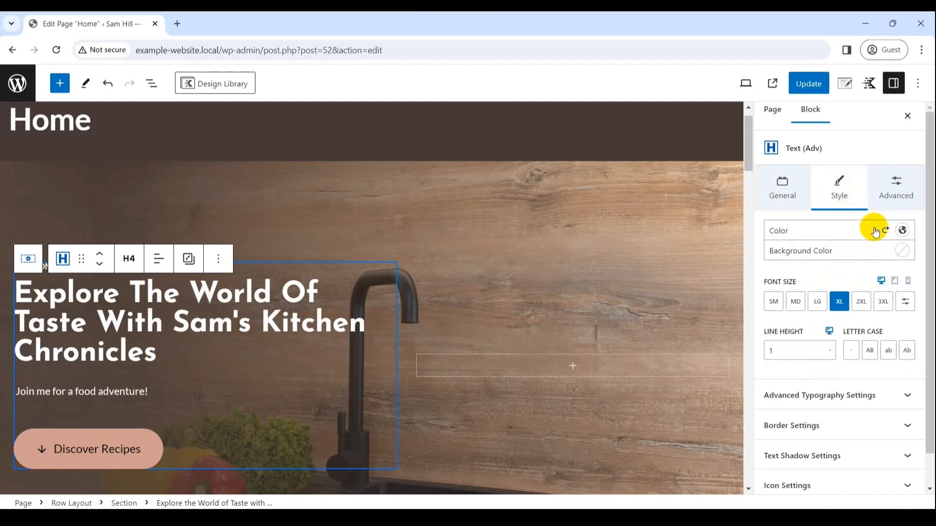
click(819, 303)
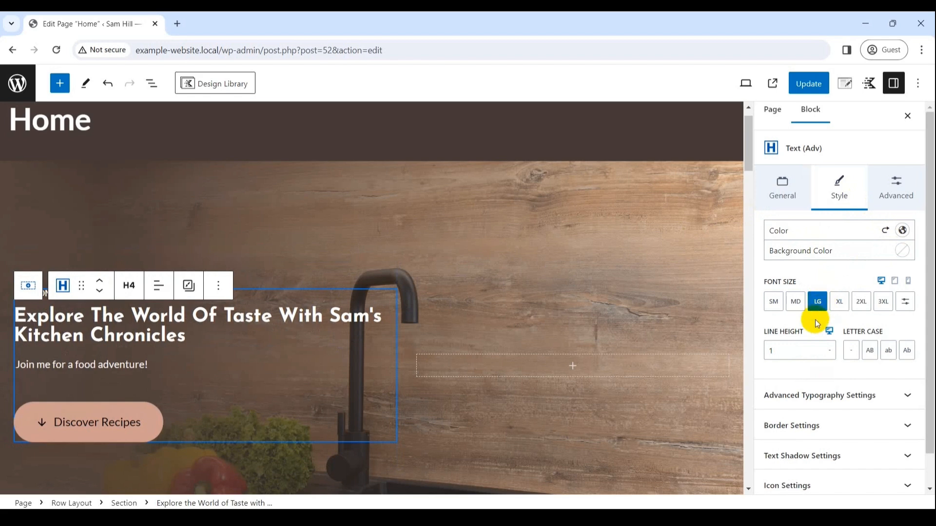
click(782, 349)
text(.5)
drag(929, 401, 929, 432)
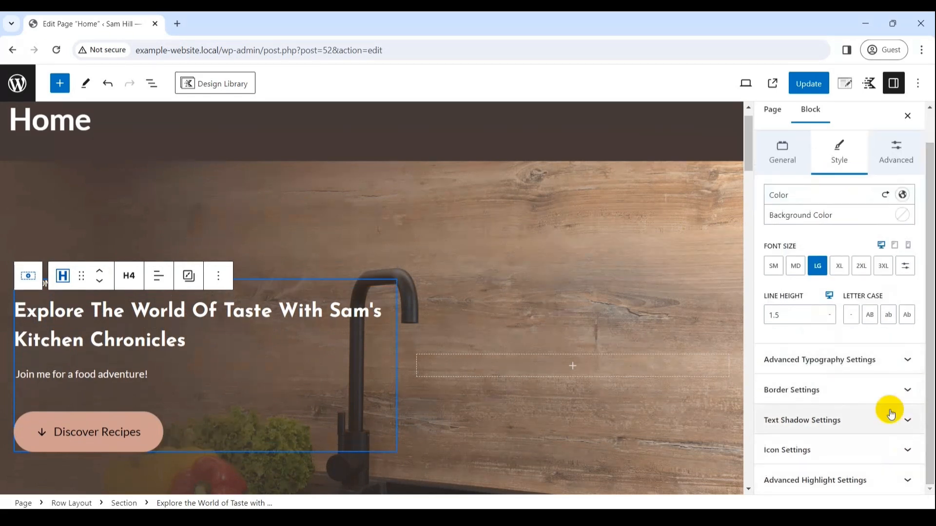
Update the home page and view the published version in a new tab
click(810, 87)
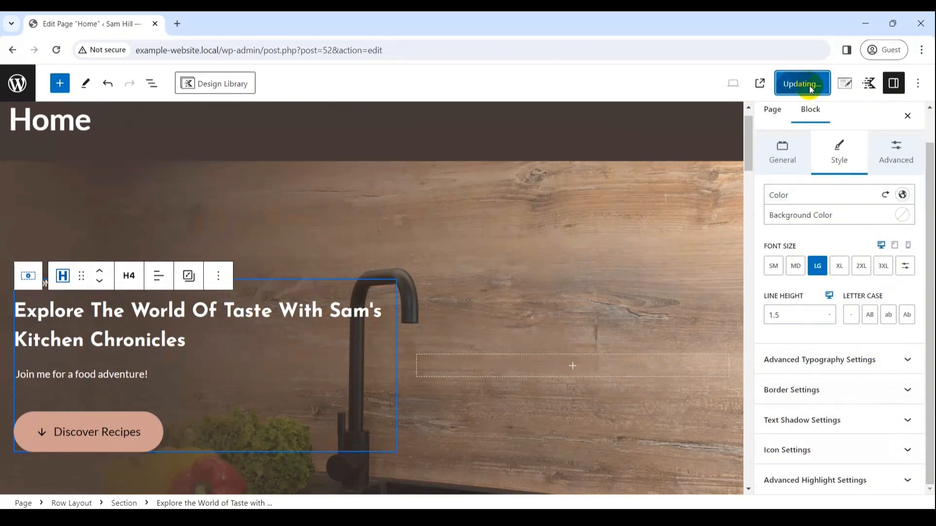
right_click(120, 474)
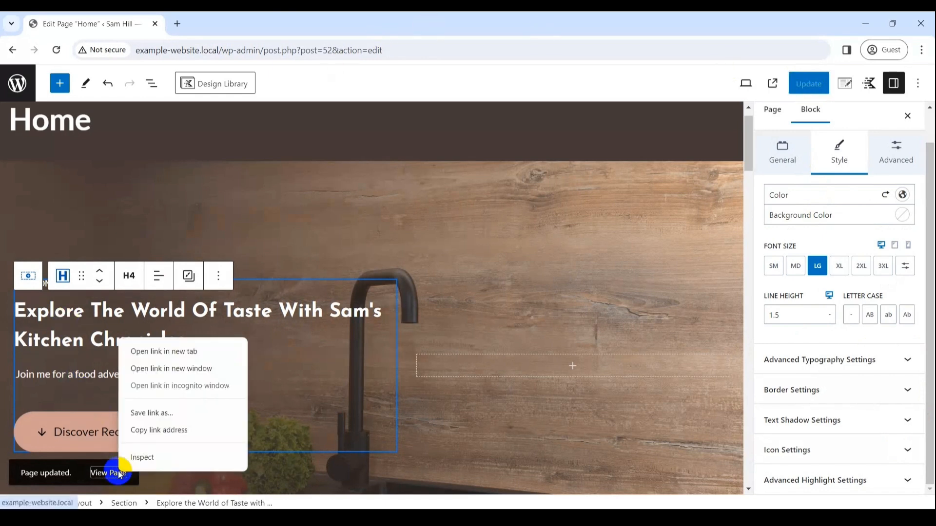
click(185, 353)
click(247, 17)
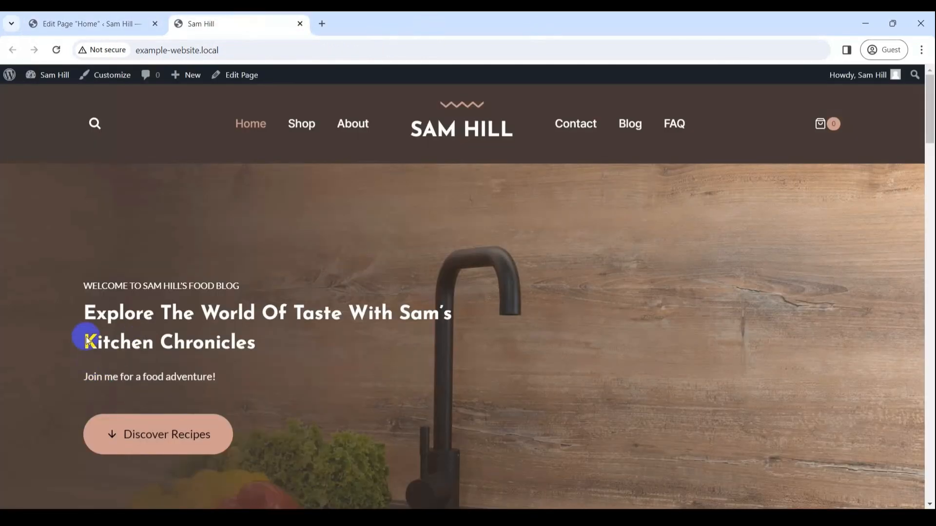
mouse_move(930, 126)
mouse_down()
mouse_move(931, 482)
mouse_move(931, 112)
mouse_up()
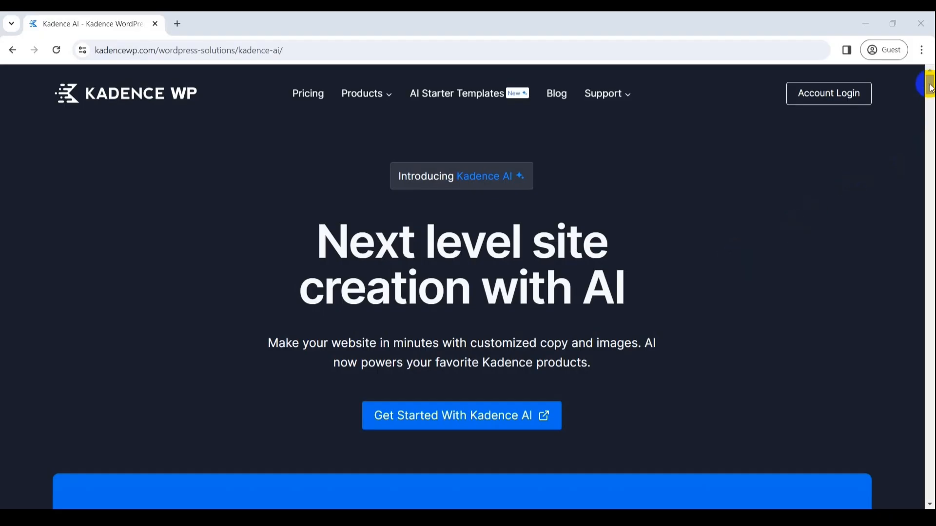
Examine the prices and AI credits of the plans on the Kadence AI page, including the Lifetime Full bundle
drag(931, 88, 928, 335)
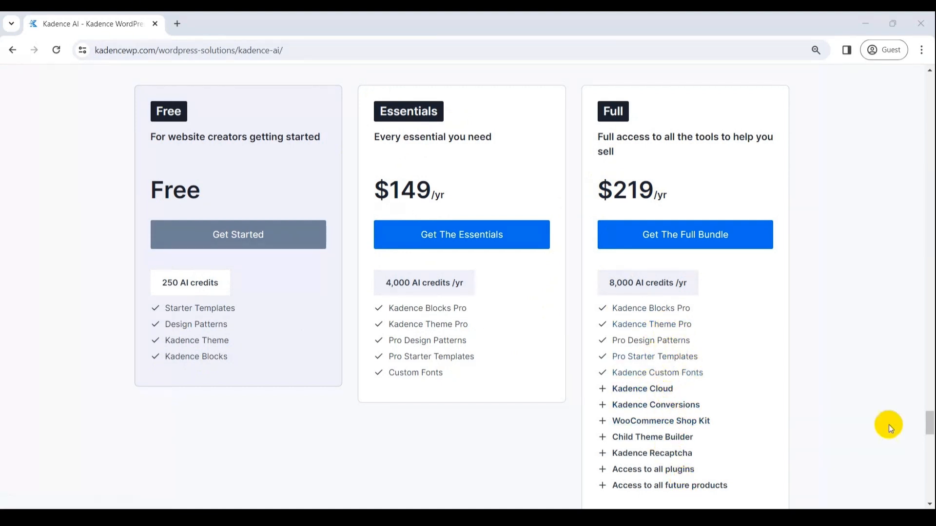
drag(929, 423, 932, 437)
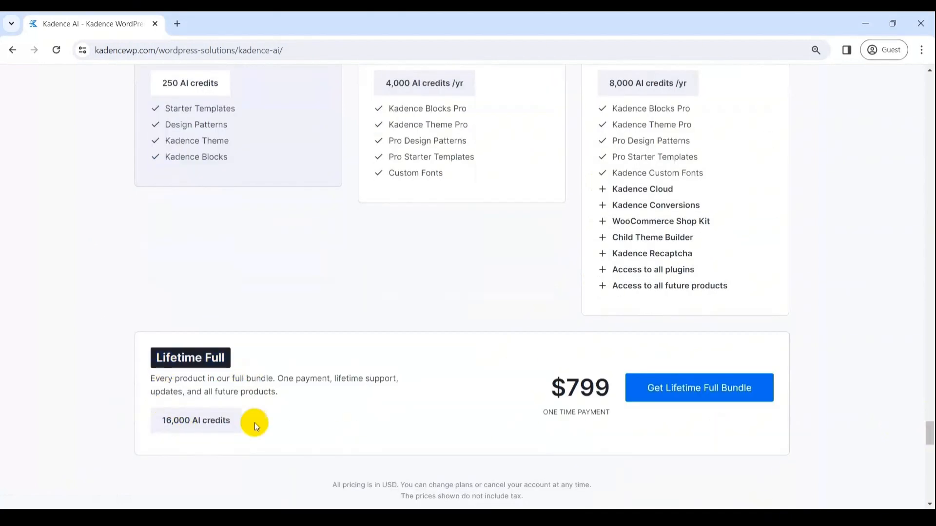